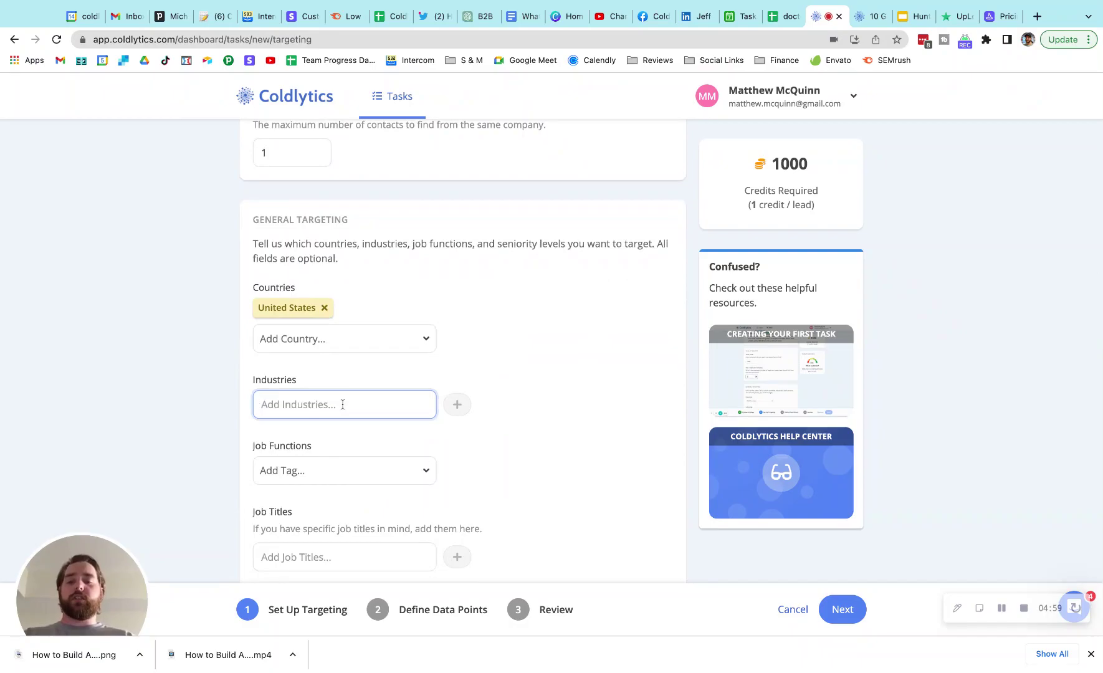
Add realtors and doctors as target industries.
key("Return")
type("doctors")
key("Return")
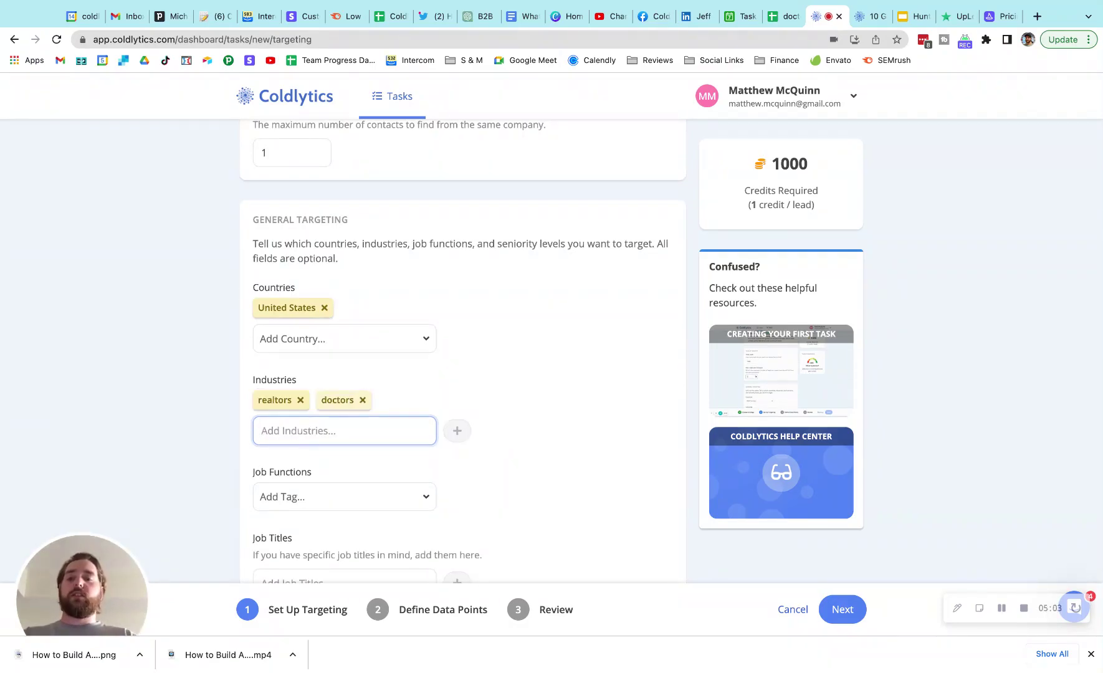
Set the targeted seniority levels to Owners/Founders and Directors & Executives.
scroll(371, 442, "down", 2)
scroll(372, 442, "down", 2)
left_click(357, 499)
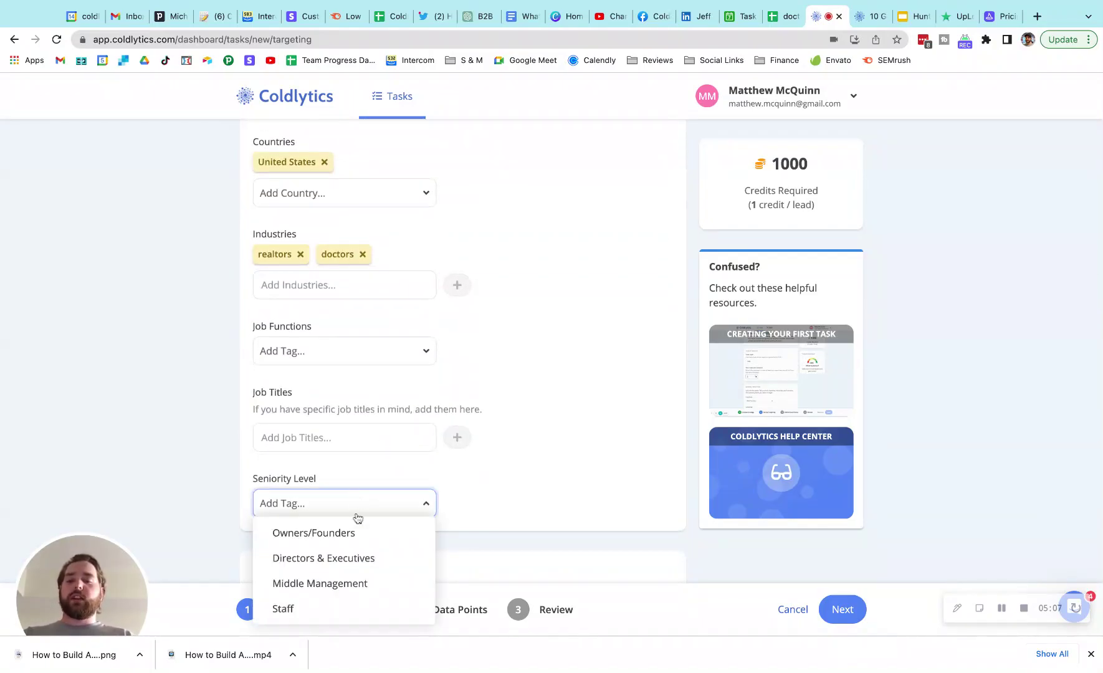
left_click(347, 531)
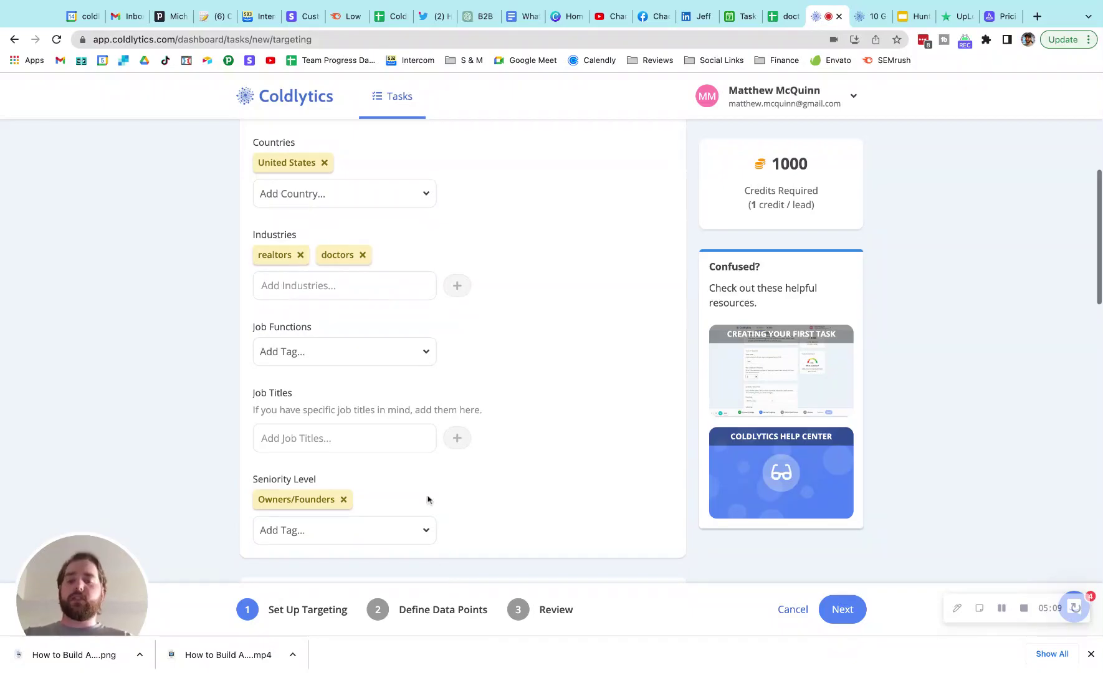
left_click(409, 527)
left_click(383, 583)
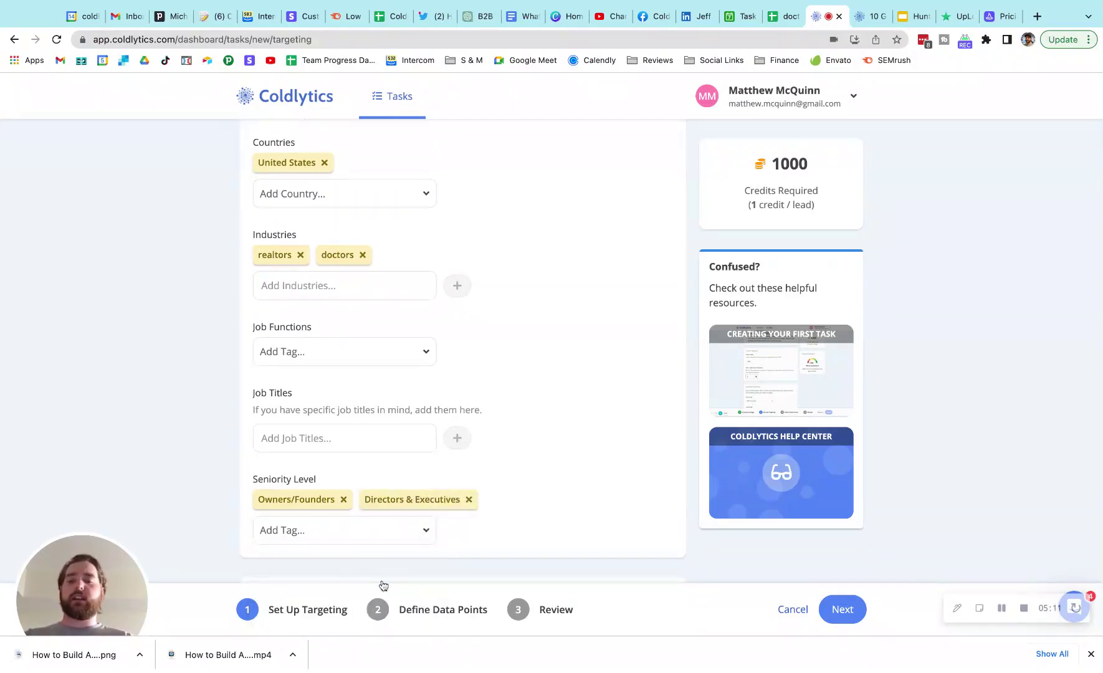
left_click(359, 431)
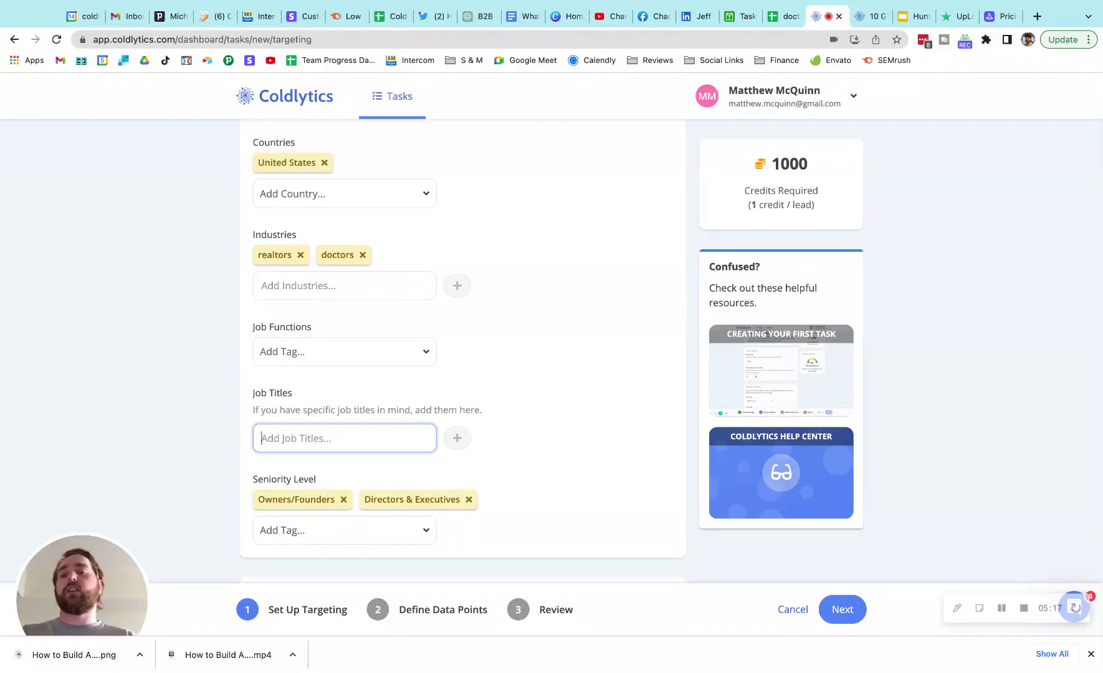
Open the example Google Maps search from the data sources and change its query to "plumbers in Illinois".
scroll(367, 399, "down", 6)
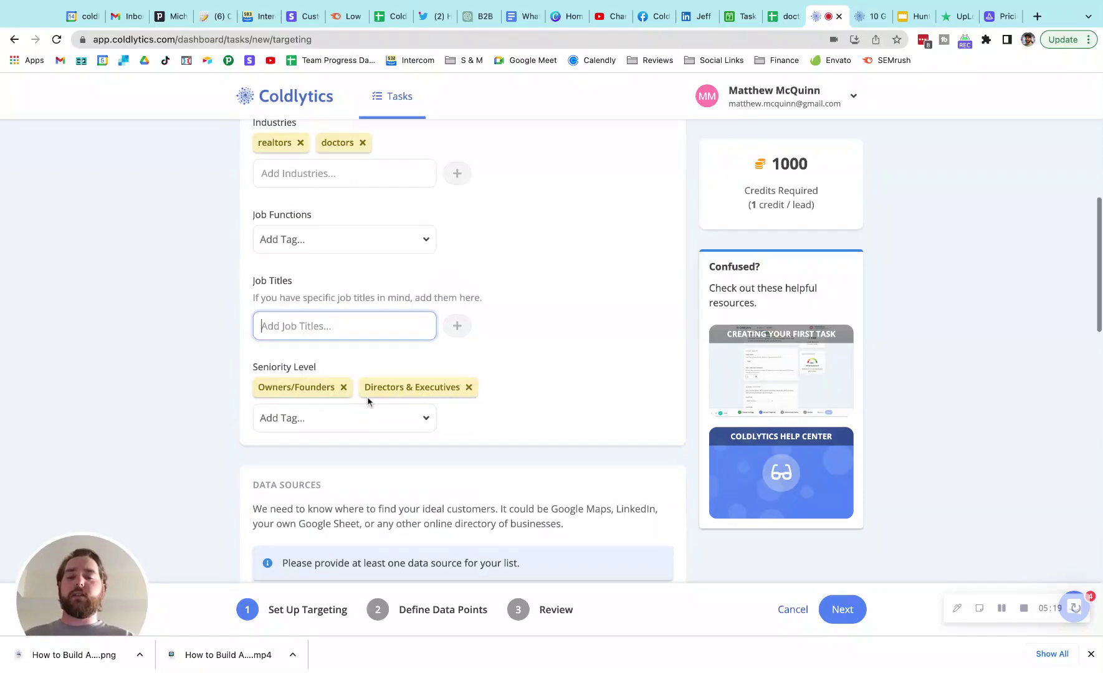
scroll(368, 400, "down", 2)
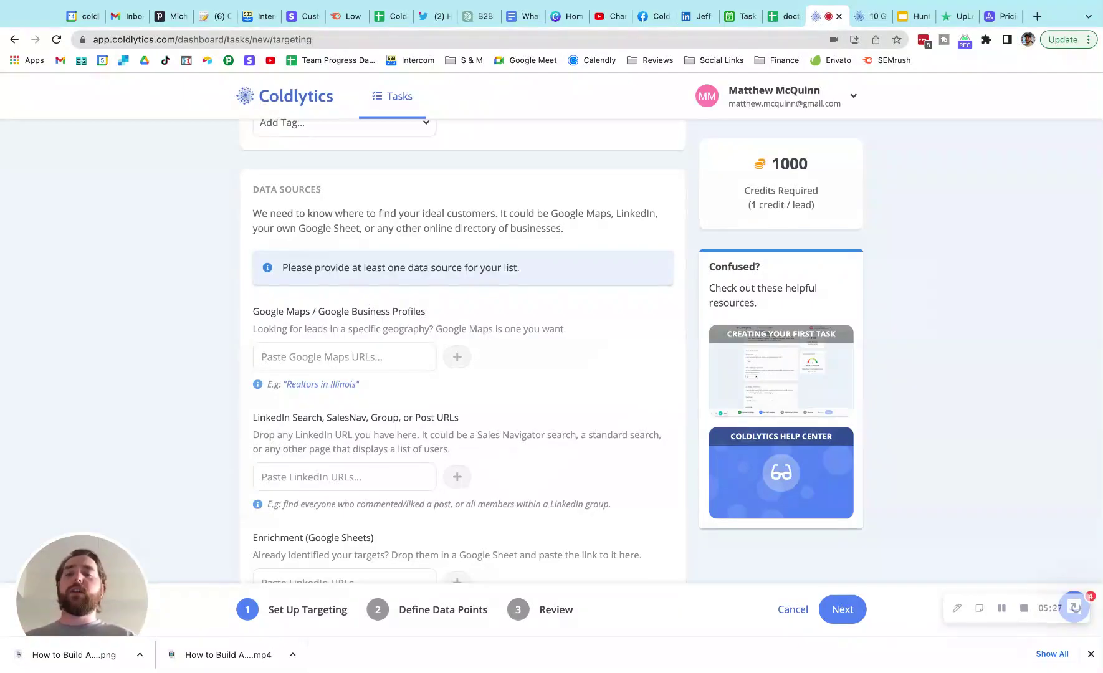
left_click(315, 387)
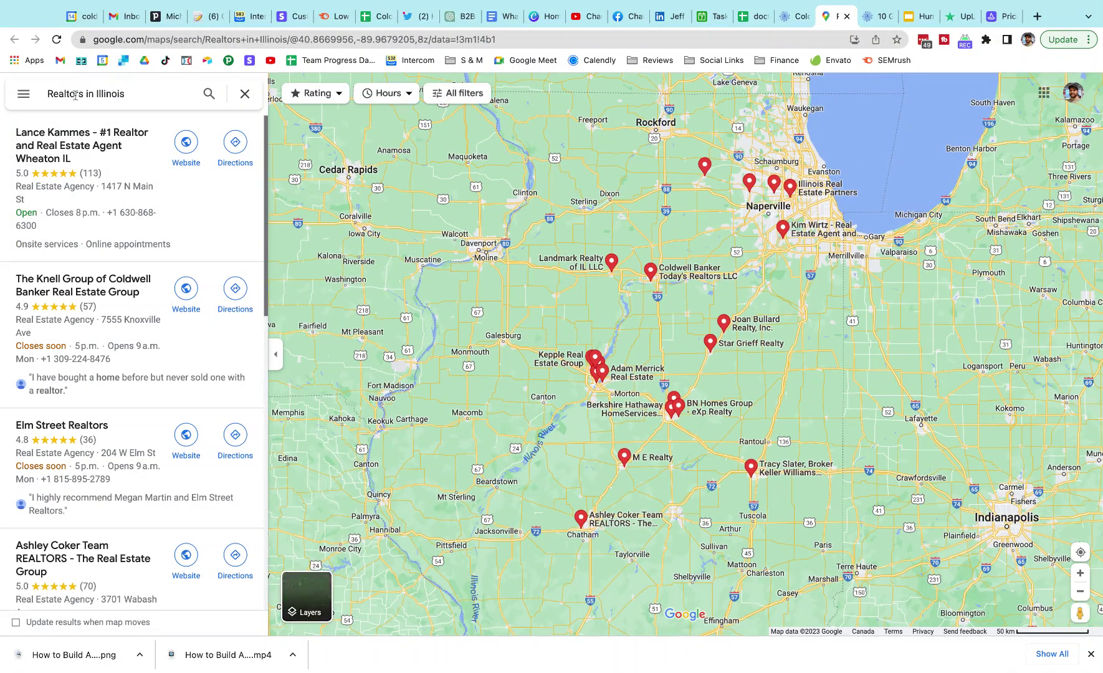
scroll(105, 277, "down", 3)
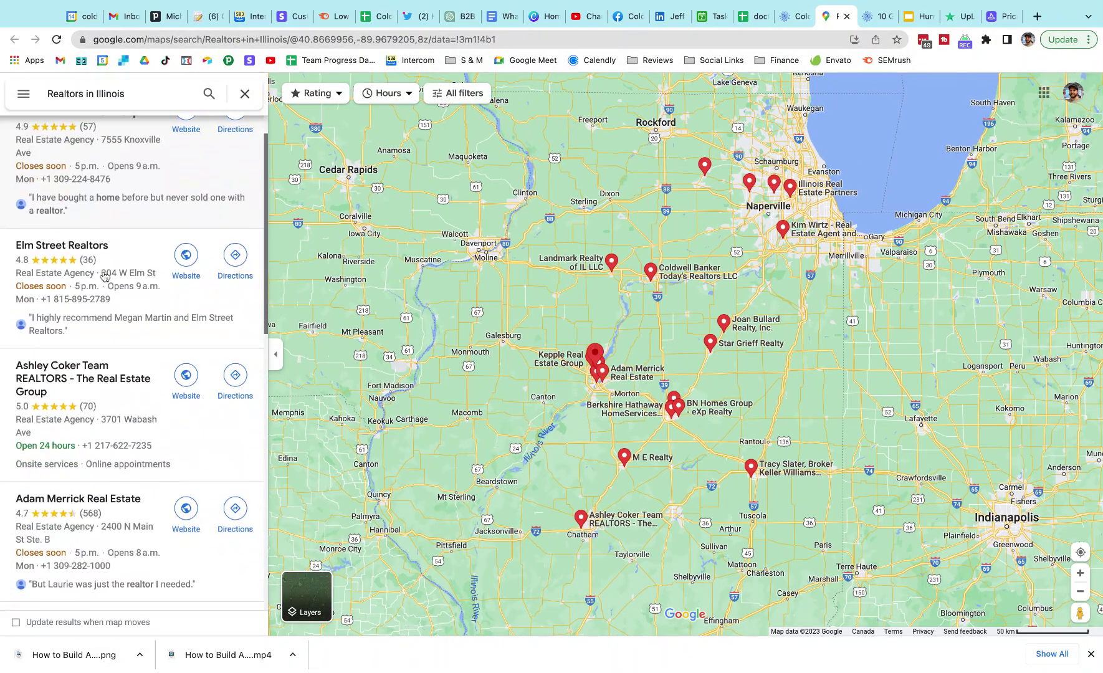
scroll(105, 277, "up", 3)
double_click(73, 92)
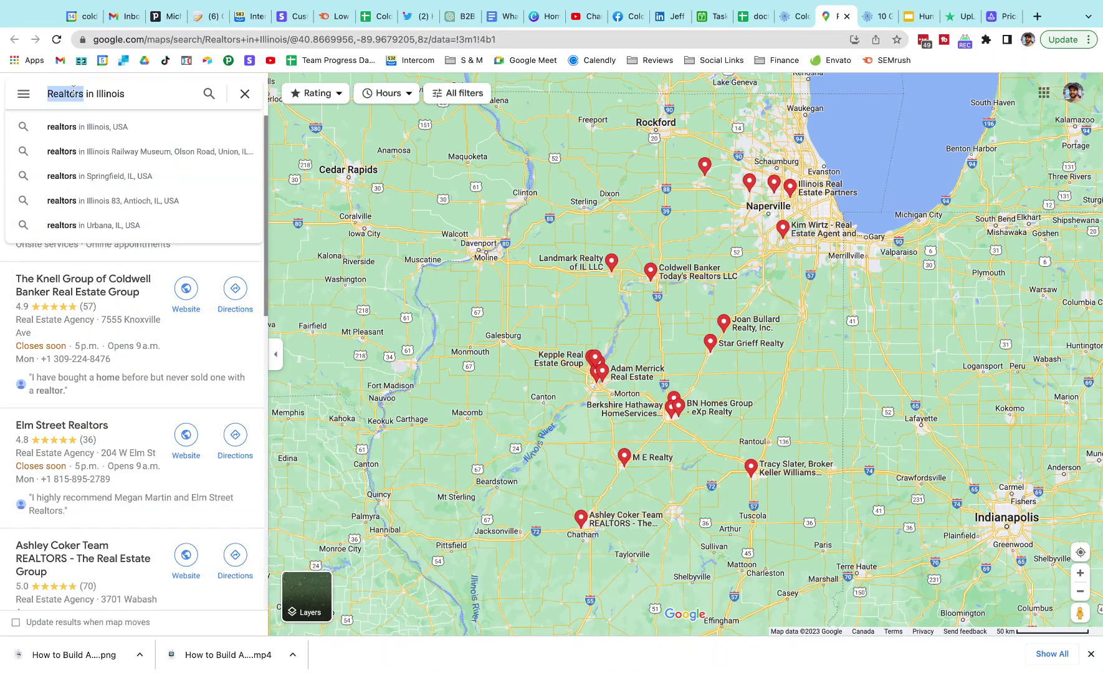
type("plumbers")
key("Return")
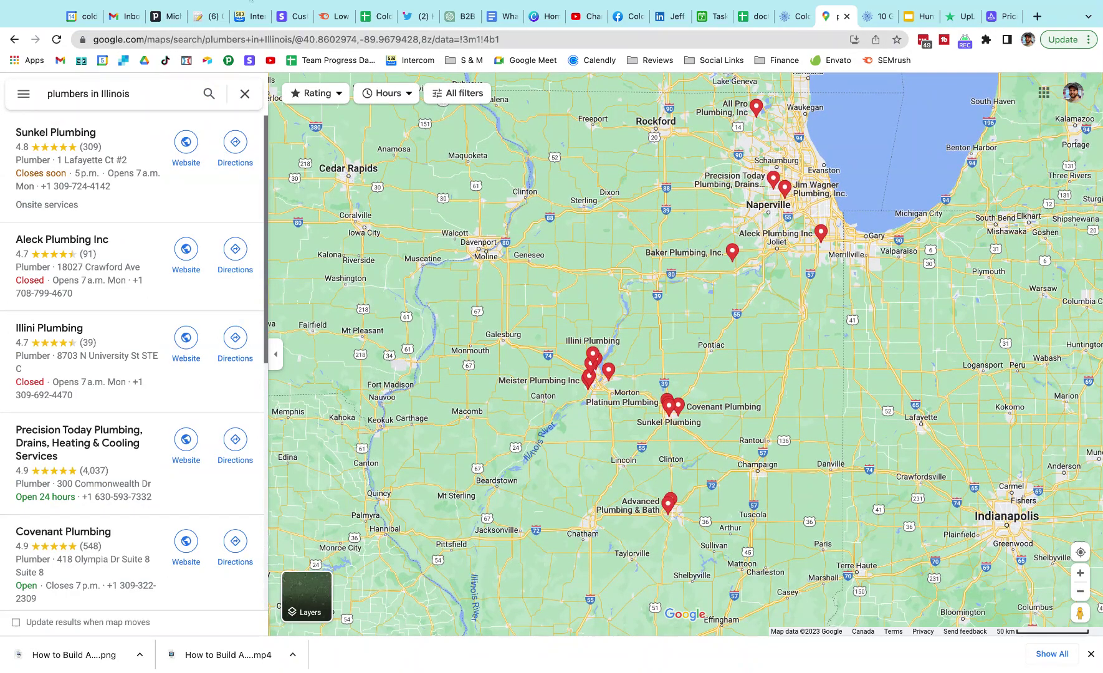
Copy the plumbers search URL and add it as a Google Maps data source in the Coldlytics task.
left_click(412, 39)
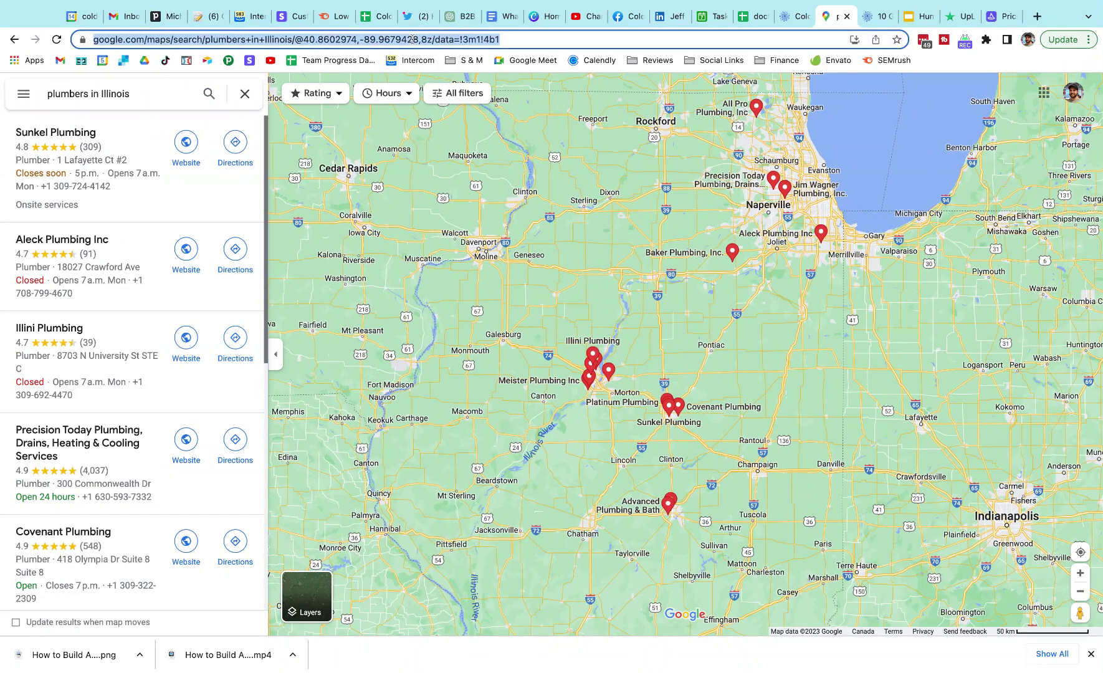
left_click(791, 16)
left_click(319, 354)
key("ctrl+v")
key("Return")
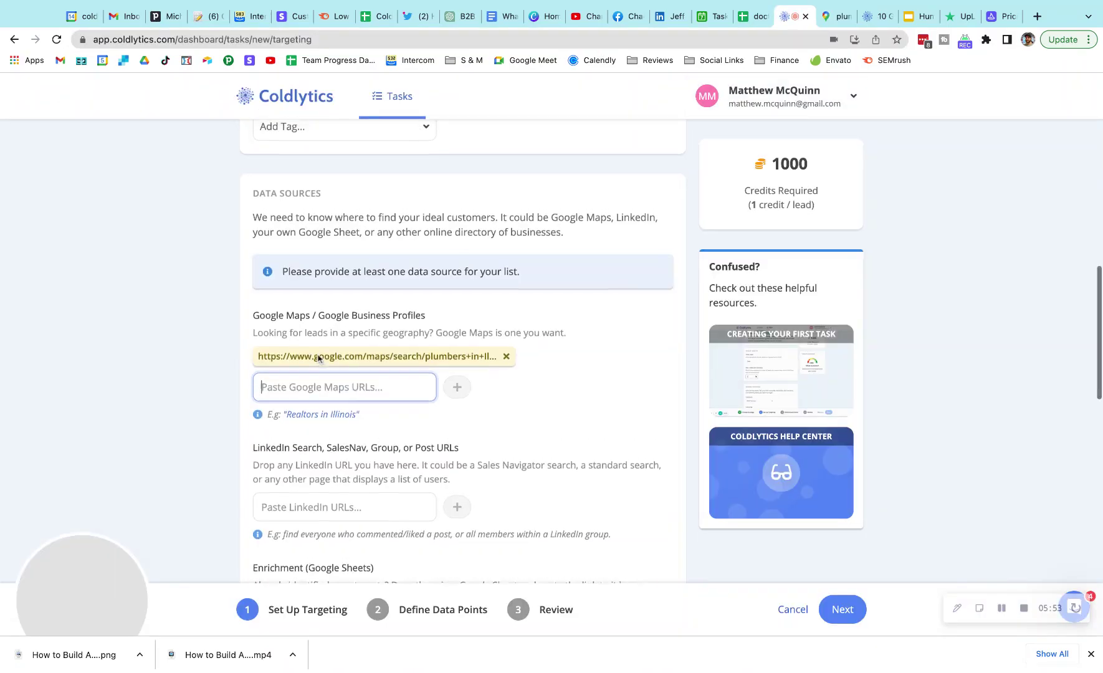
Remove the United States country tag and the realtors and doctors industry tags from the general targeting.
scroll(318, 358, "up", 10)
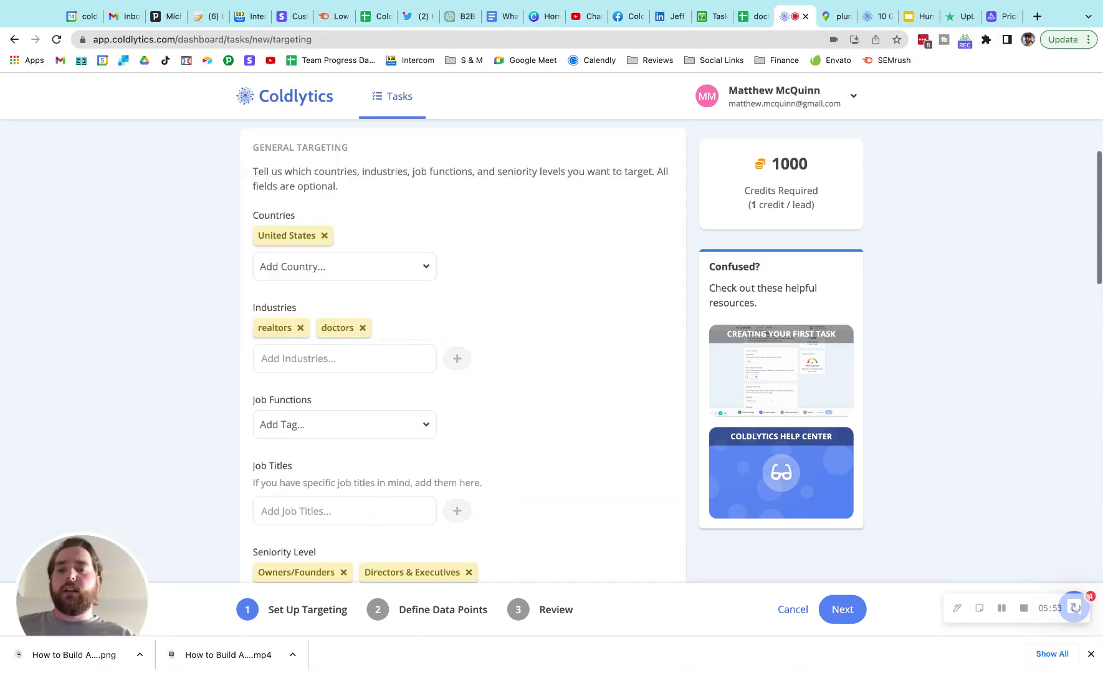
left_click(324, 235)
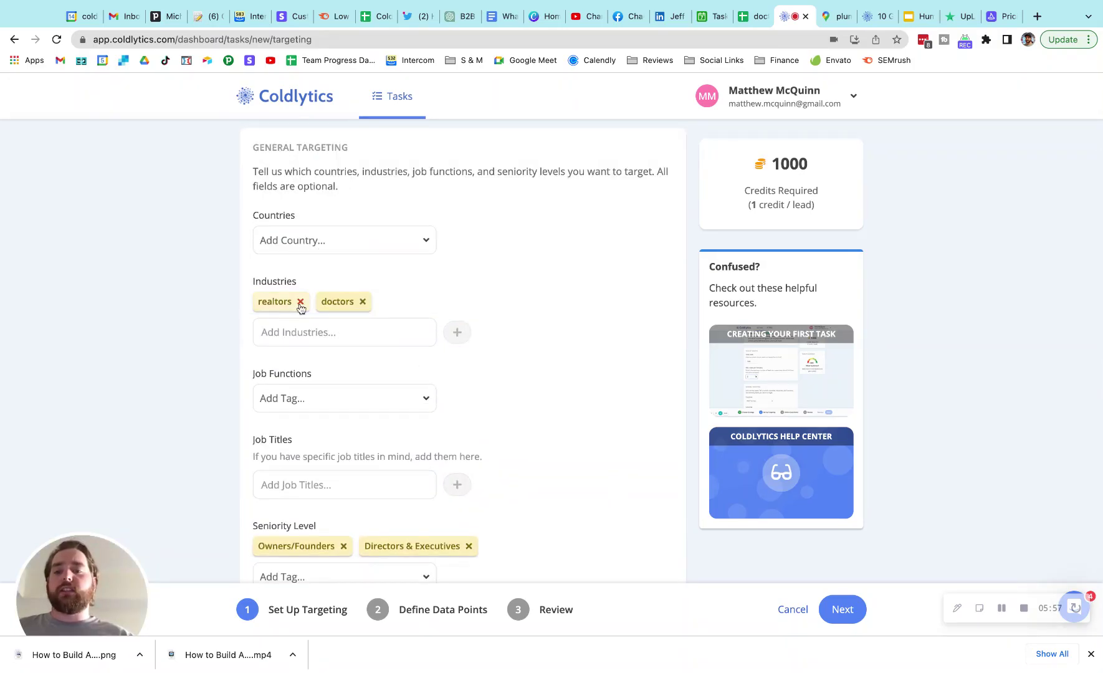
left_click(299, 303)
left_click(298, 303)
Enter the additional note "Looking for plumbers in Illinois, can expand to surrounding states if needed" and proceed to defining the data points.
scroll(312, 387, "down", 3)
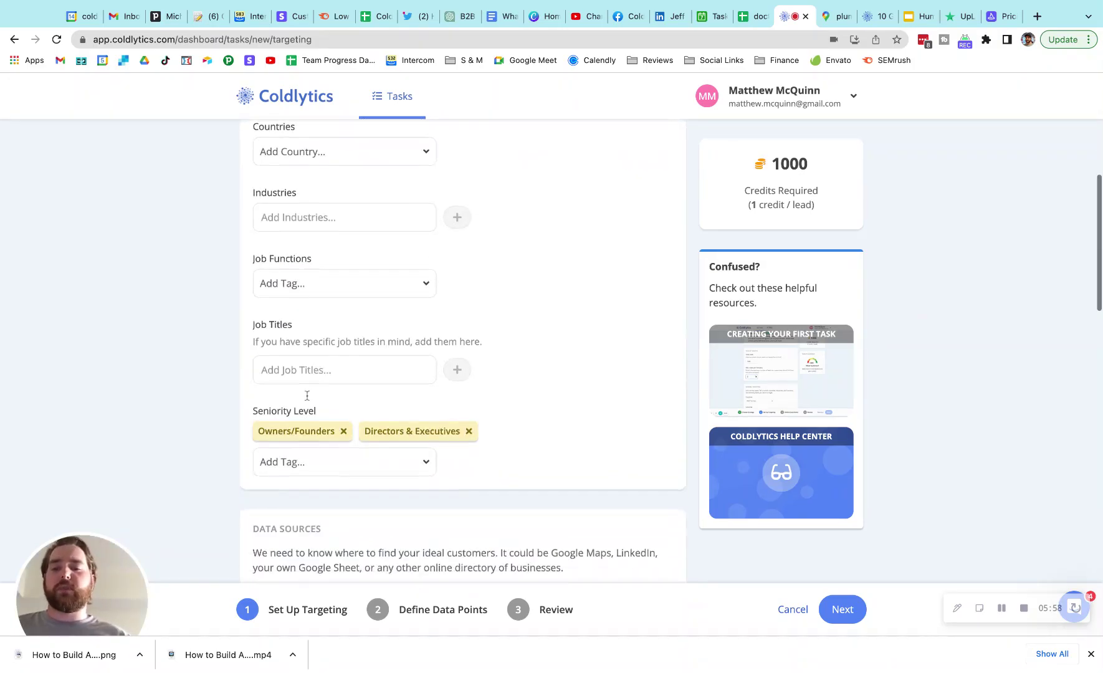
scroll(313, 438, "down", 5)
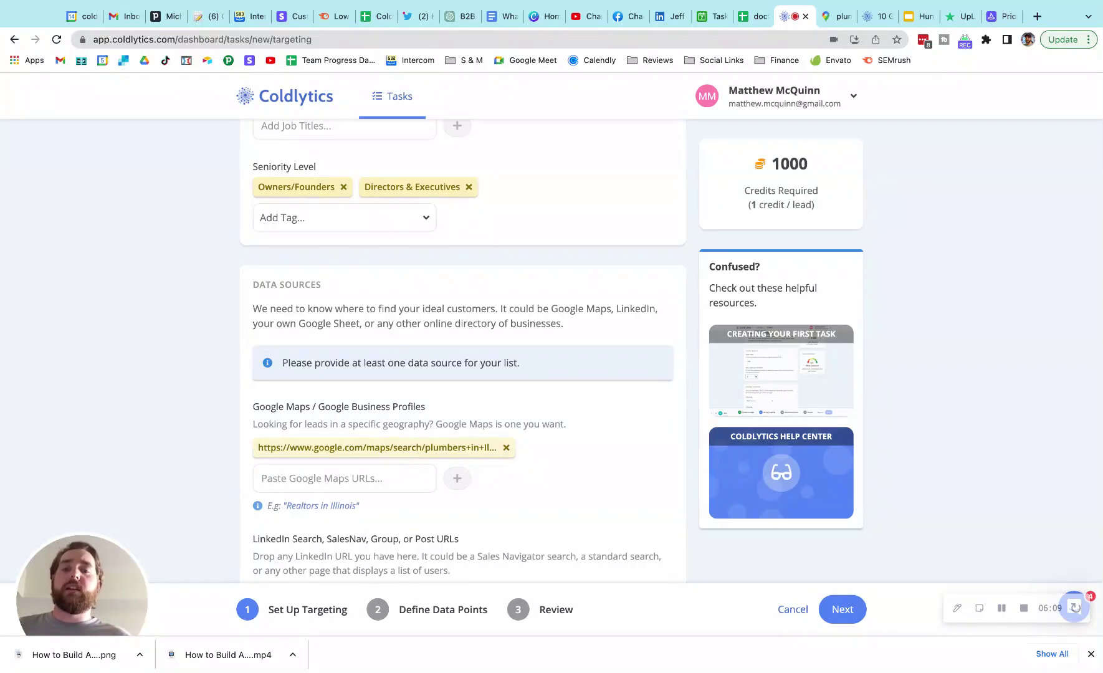
scroll(462, 349, "down", 3)
scroll(462, 349, "down", 9)
scroll(405, 428, "down", 5)
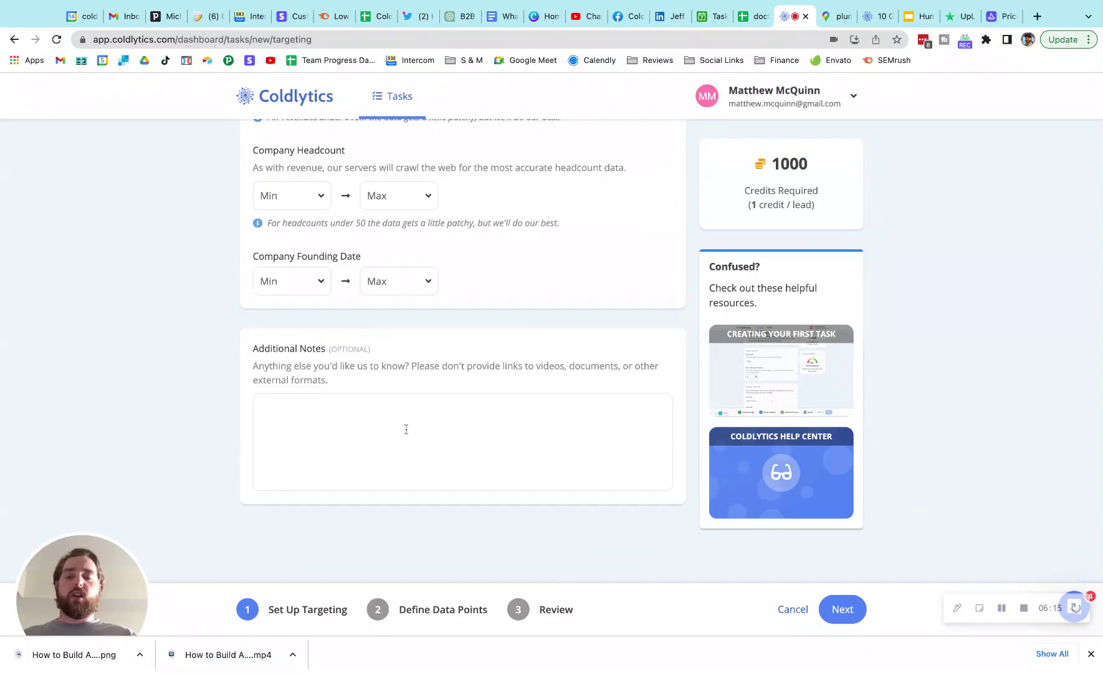
left_click(406, 428)
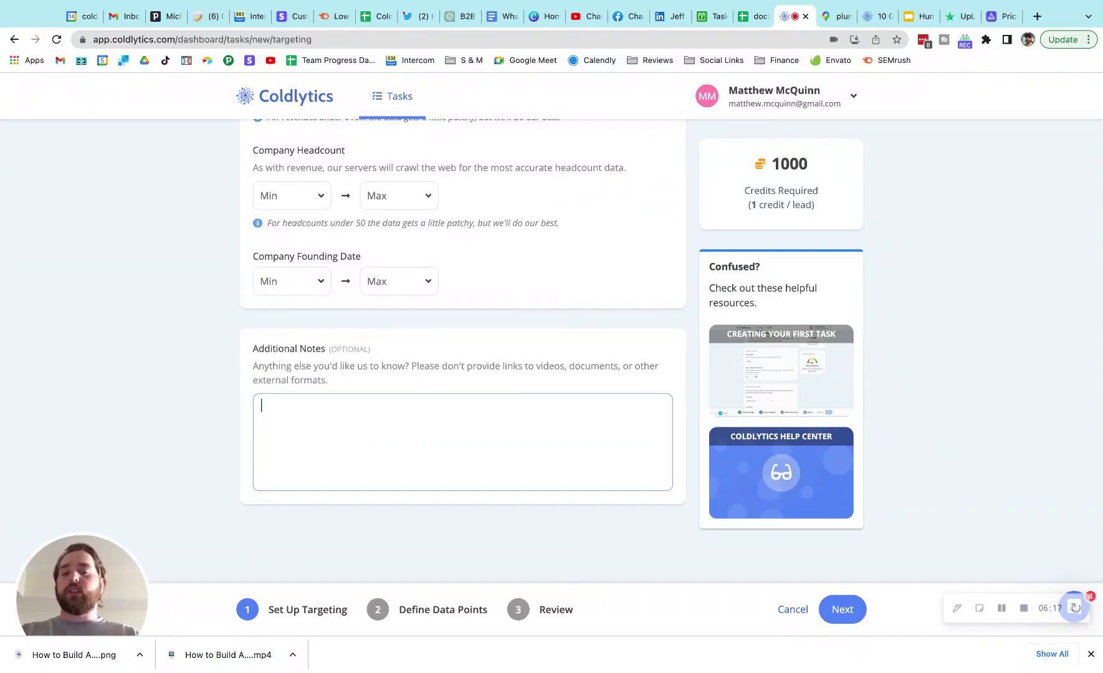
type("Looking ")
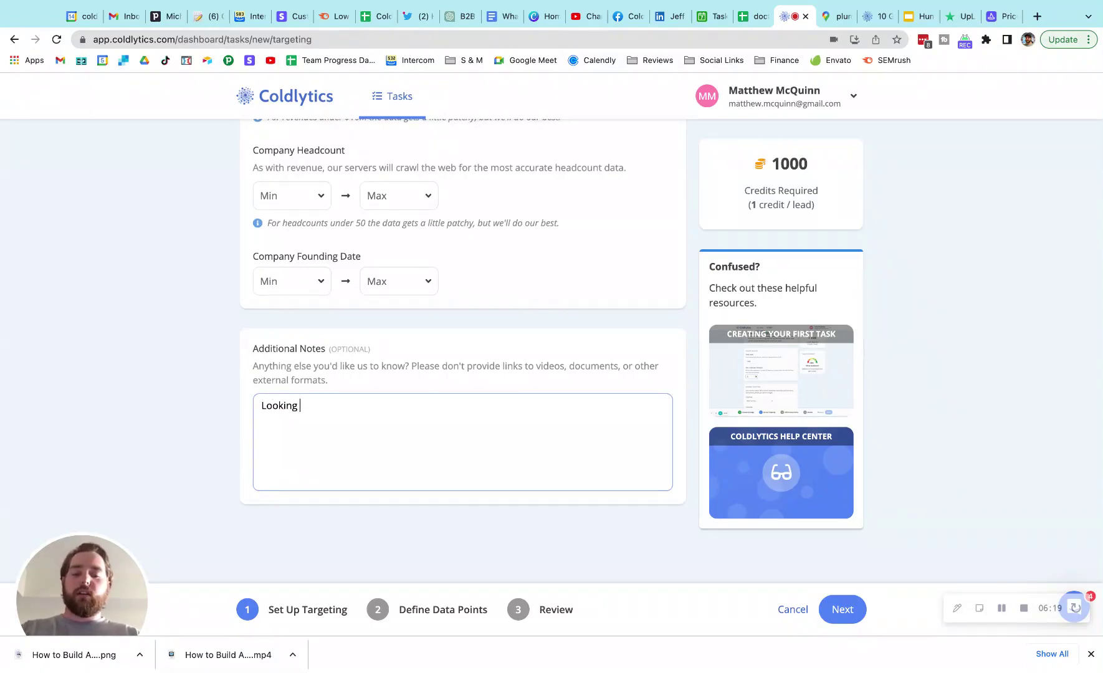
type("for plumbers ")
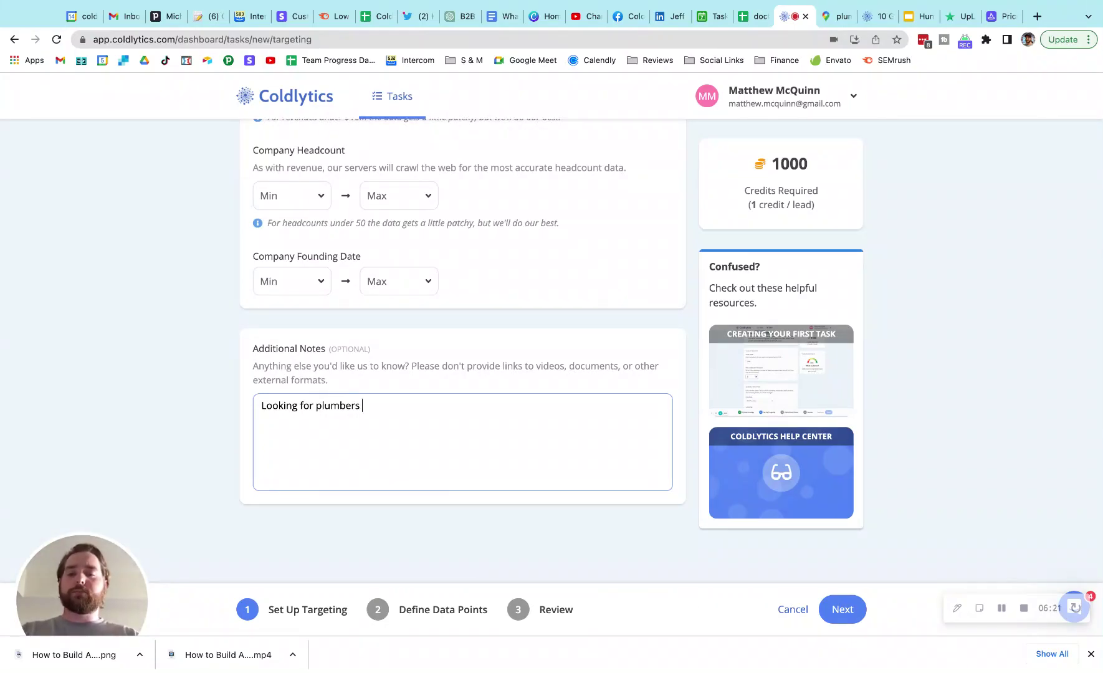
type("in Illino")
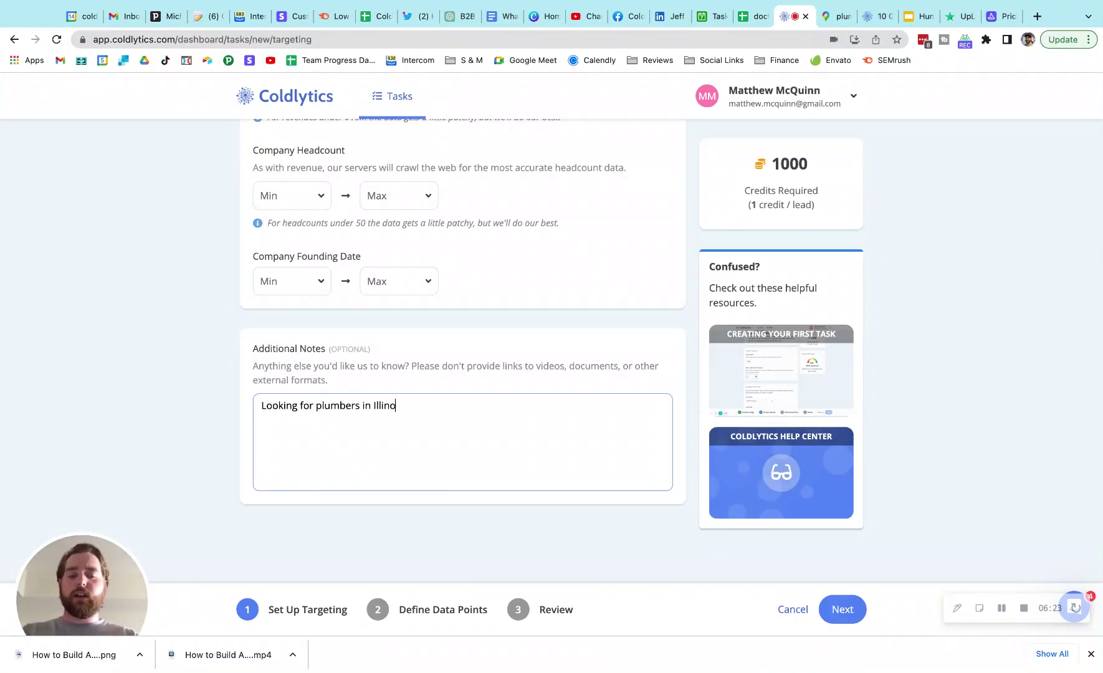
type("is, can exp")
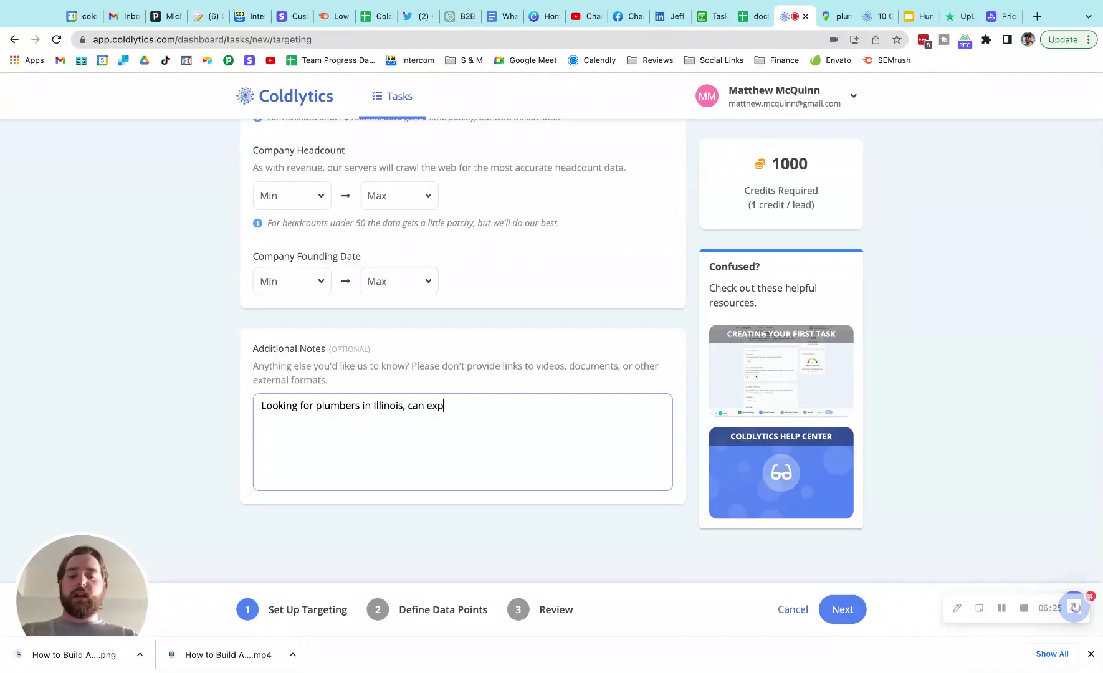
type("and to surrounding ")
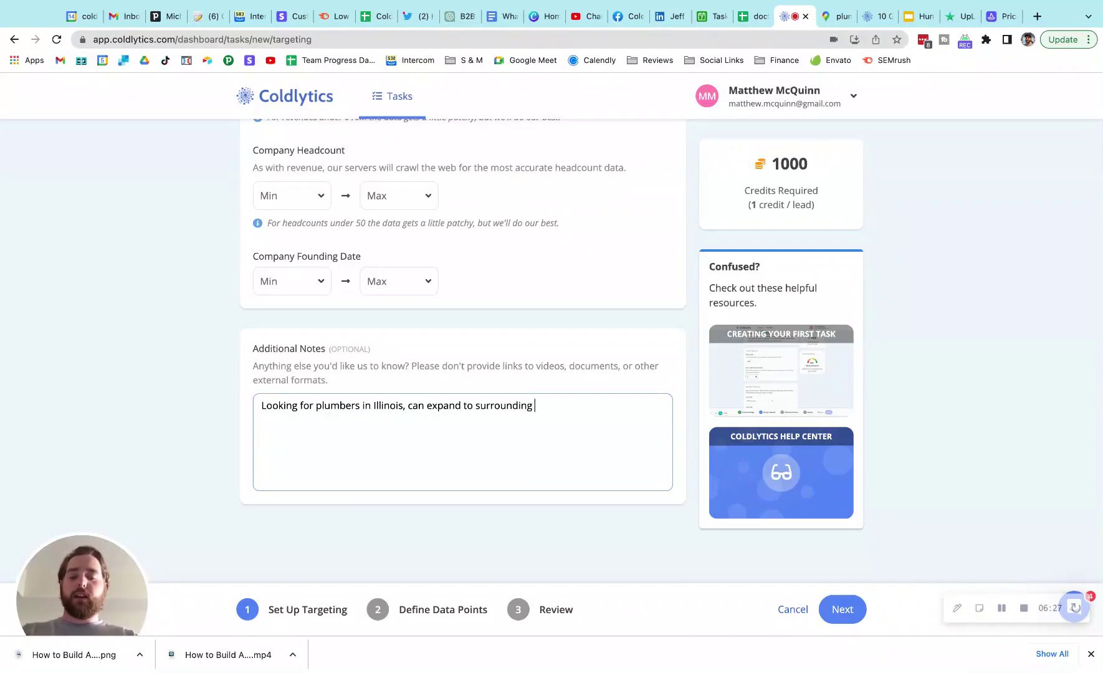
type("states if needed")
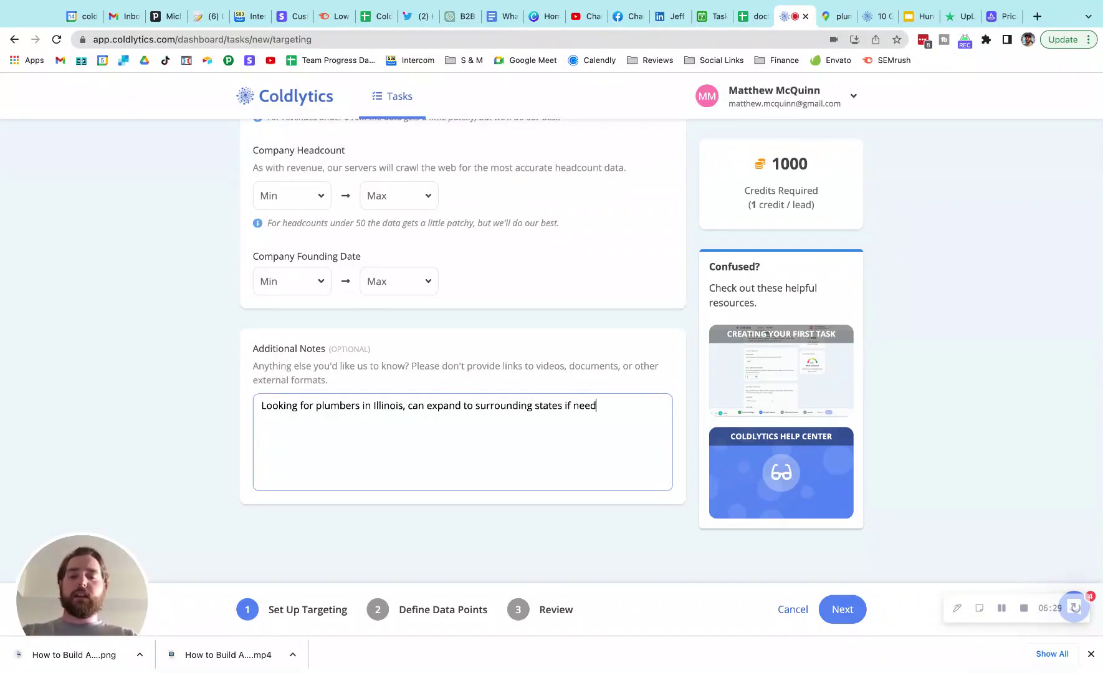
left_click(835, 619)
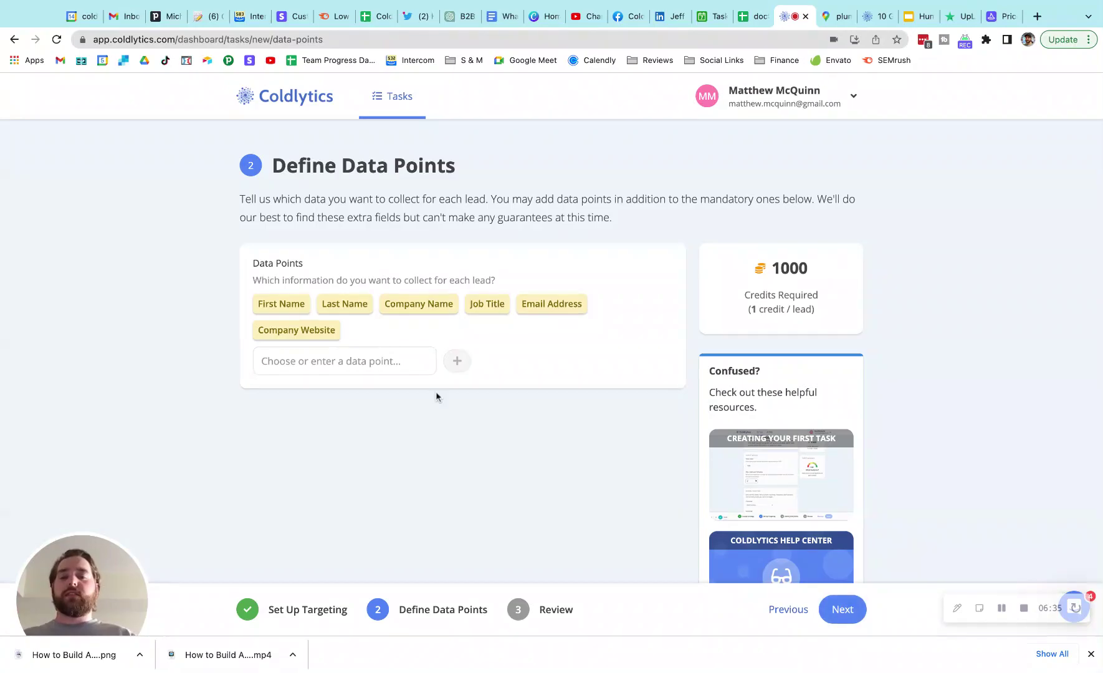
Examine the optional data points available for each lead, from contact details and Google reviews to social profiles, ad pixels and website attributes.
left_click(365, 359)
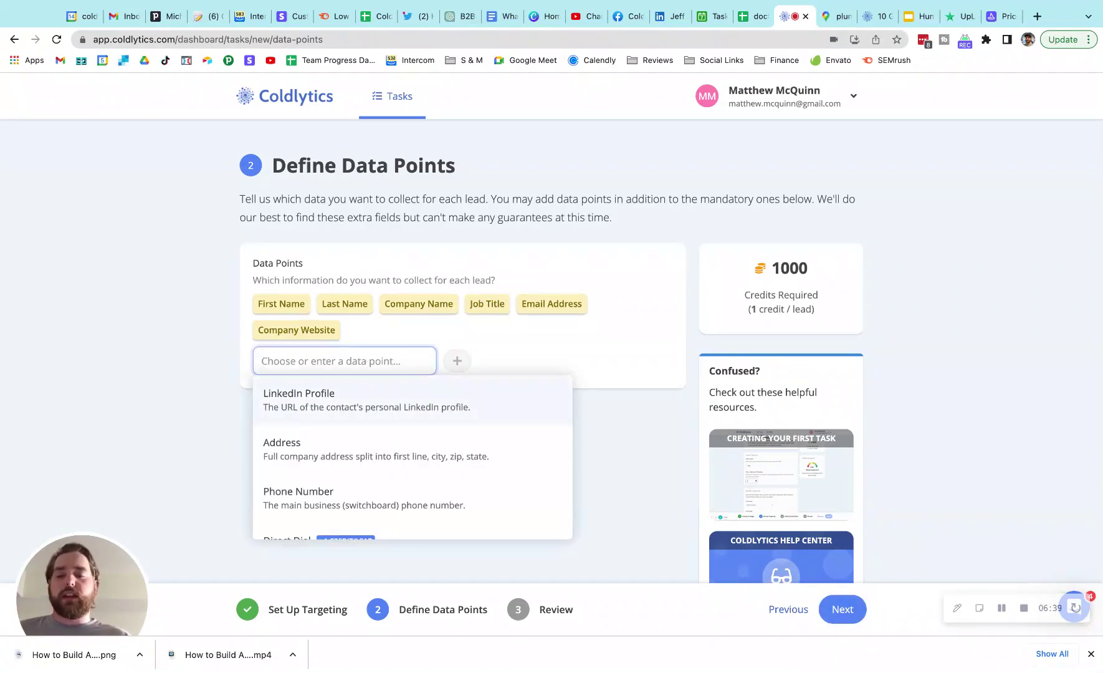
scroll(421, 430, "down", 3)
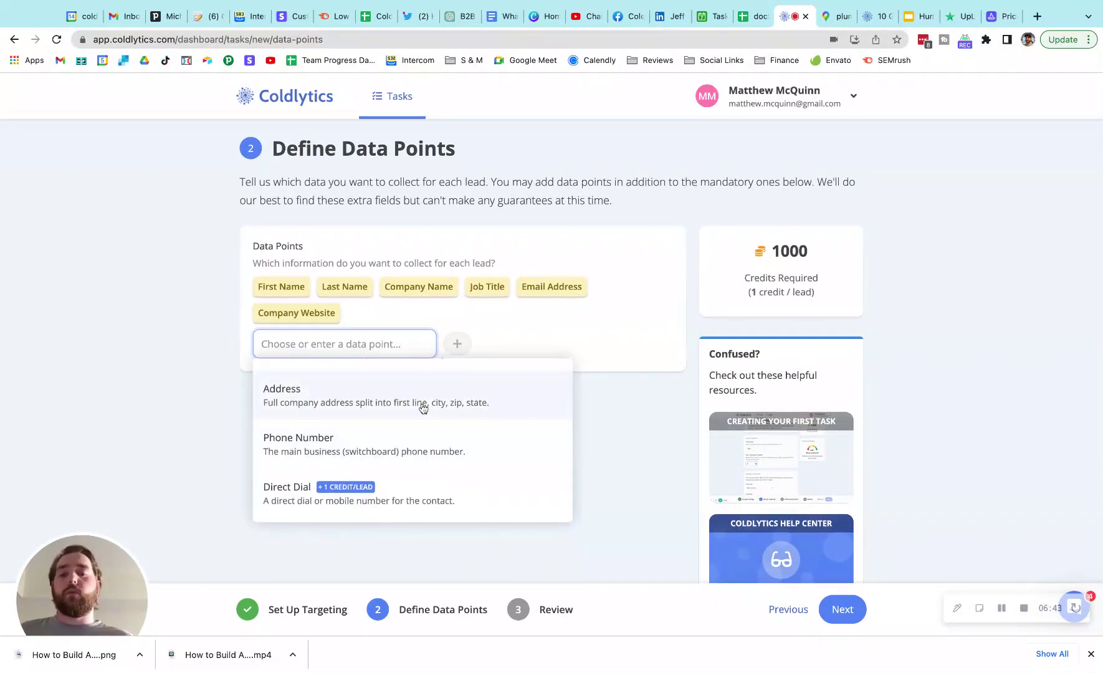
scroll(418, 413, "down", 1)
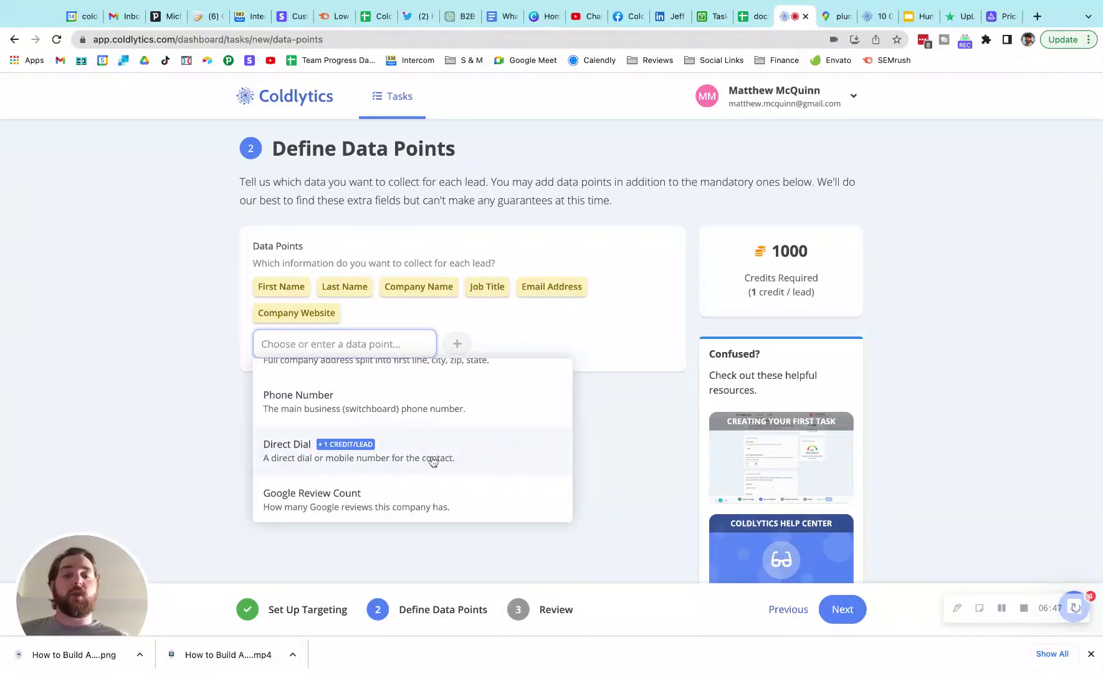
scroll(433, 461, "down", 1)
scroll(430, 462, "down", 1)
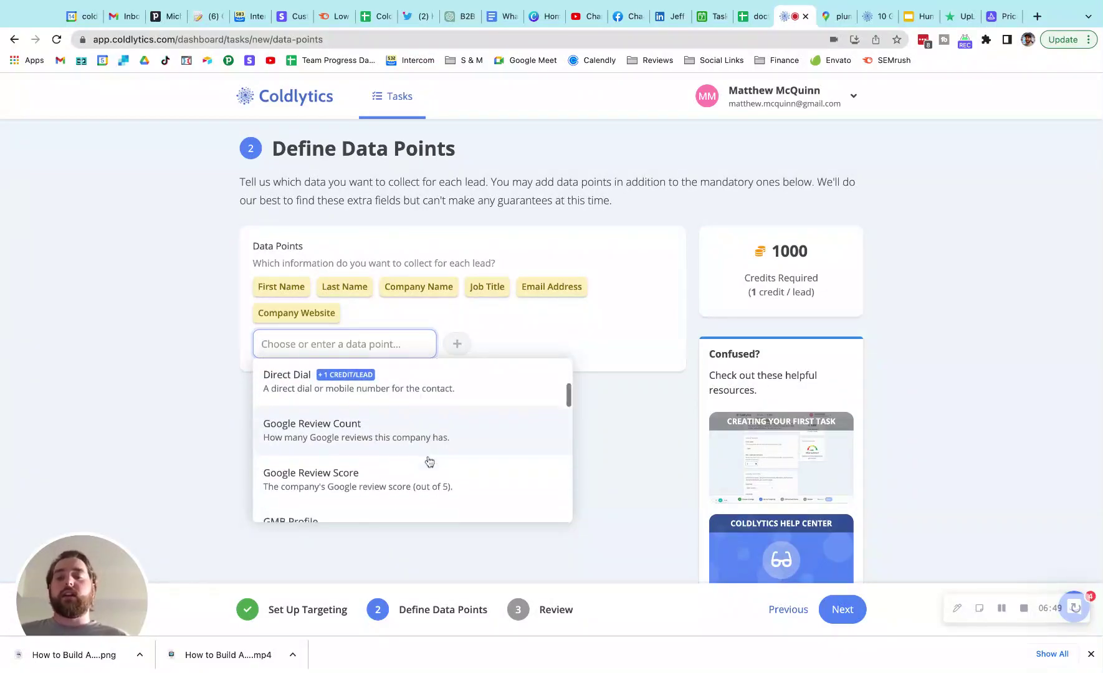
scroll(411, 465, "down", 1)
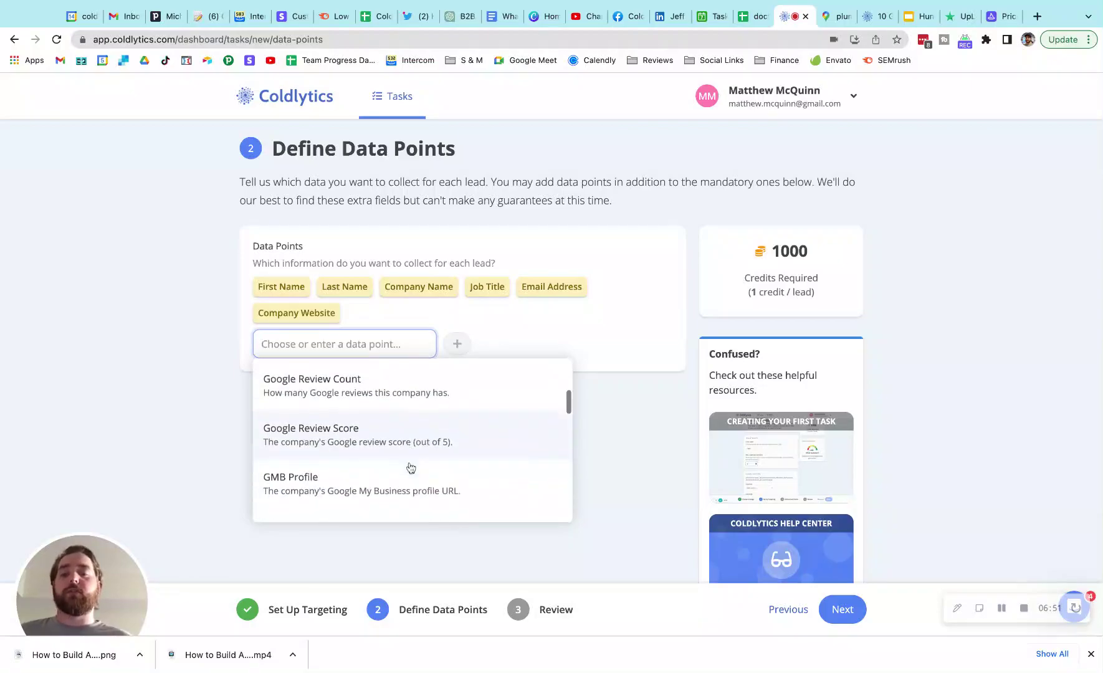
scroll(409, 461, "down", 2)
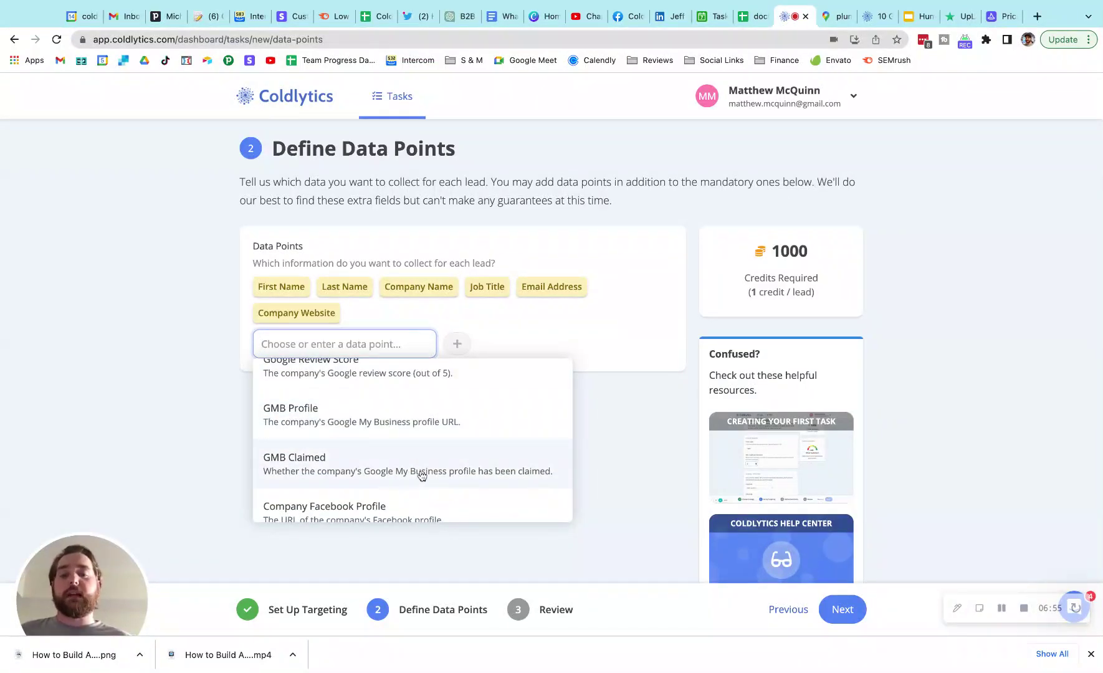
scroll(422, 476, "down", 1)
scroll(422, 476, "down", 1)
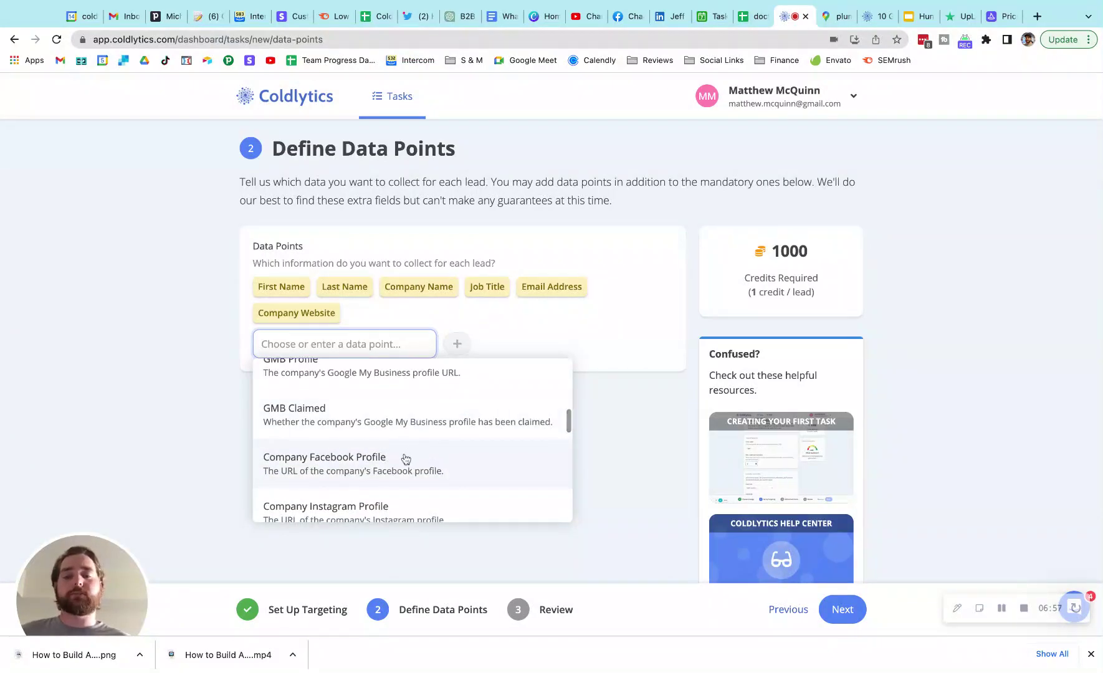
scroll(406, 457, "down", 2)
scroll(419, 457, "down", 2)
scroll(419, 457, "down", 3)
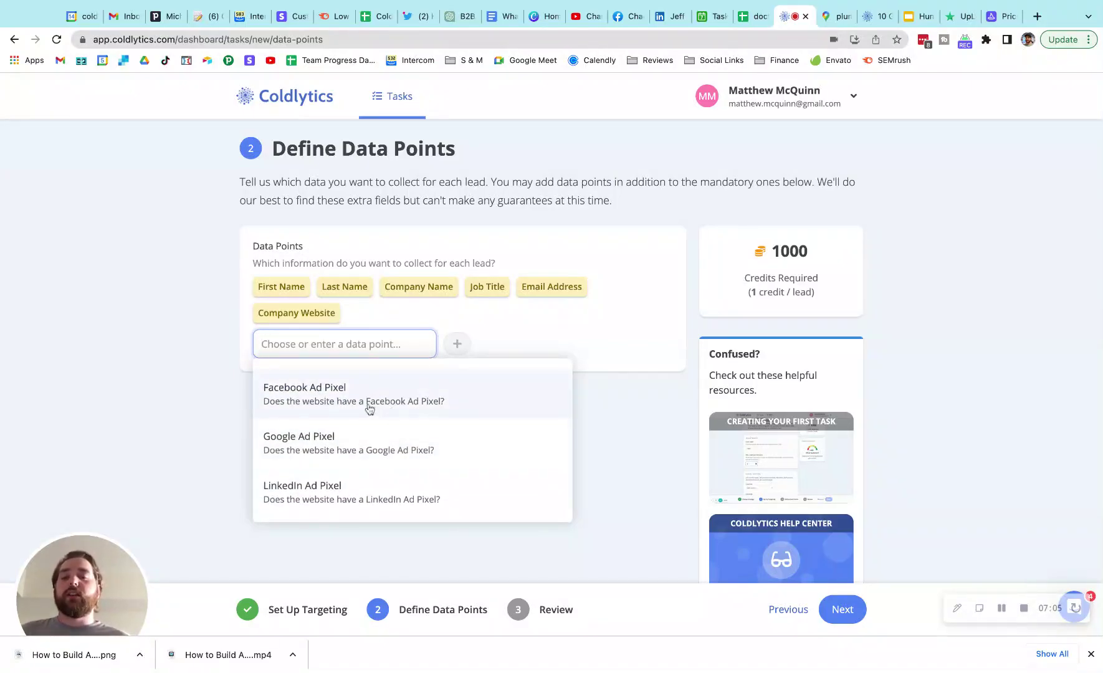
scroll(377, 454, "down", 2)
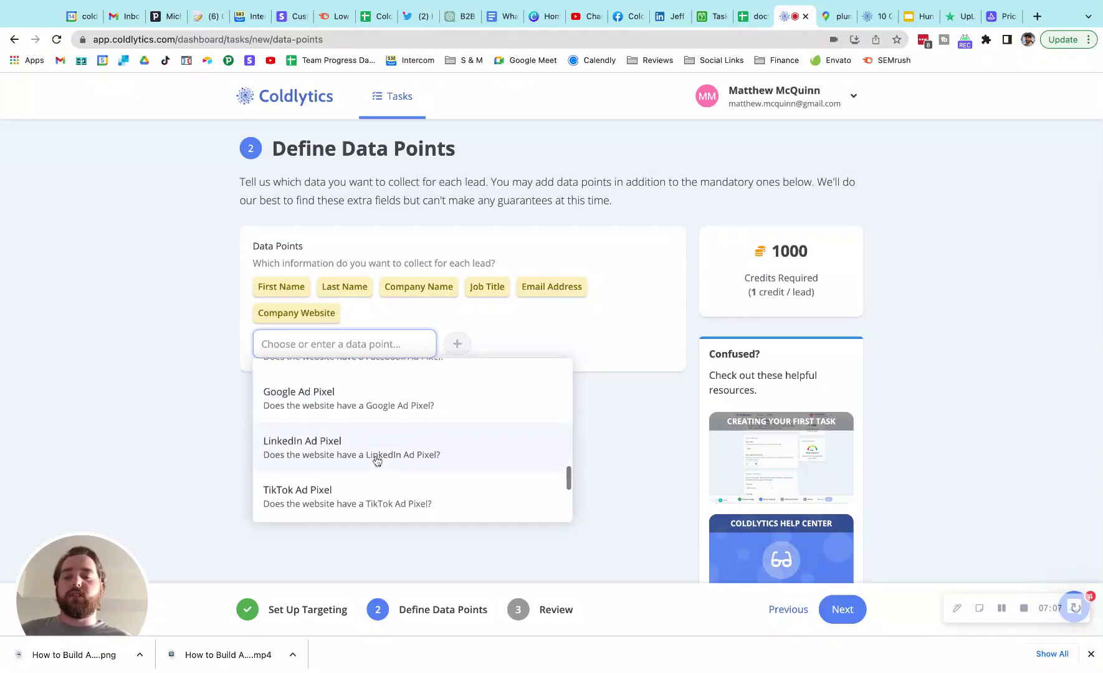
scroll(376, 488, "up", 2)
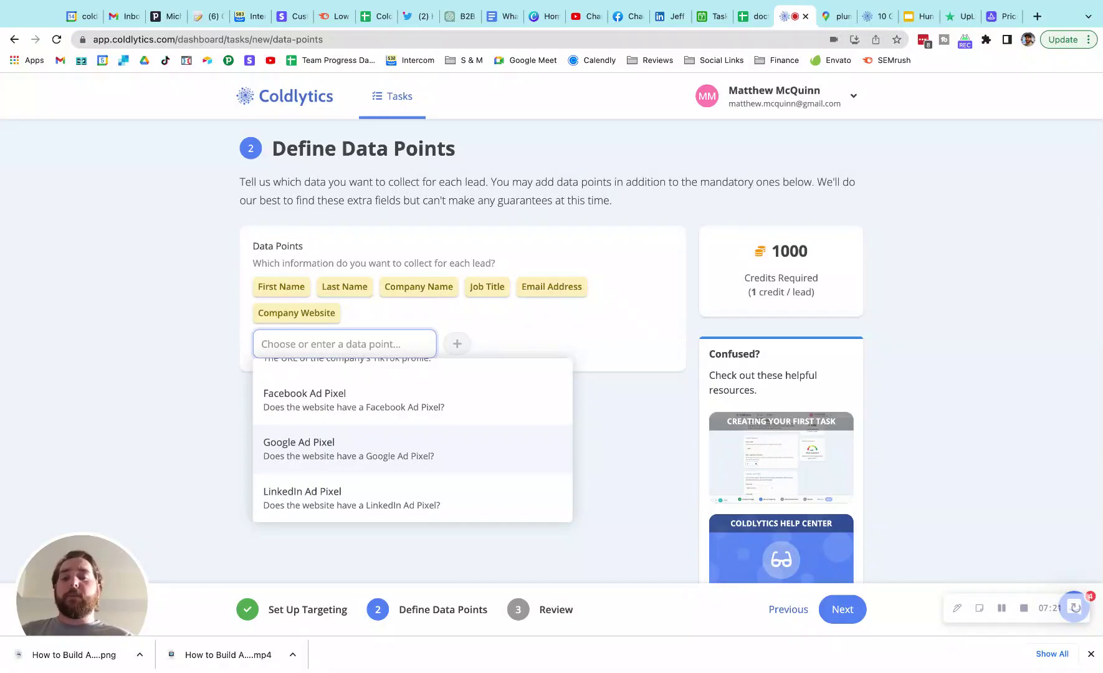
scroll(552, 349, "down", 1)
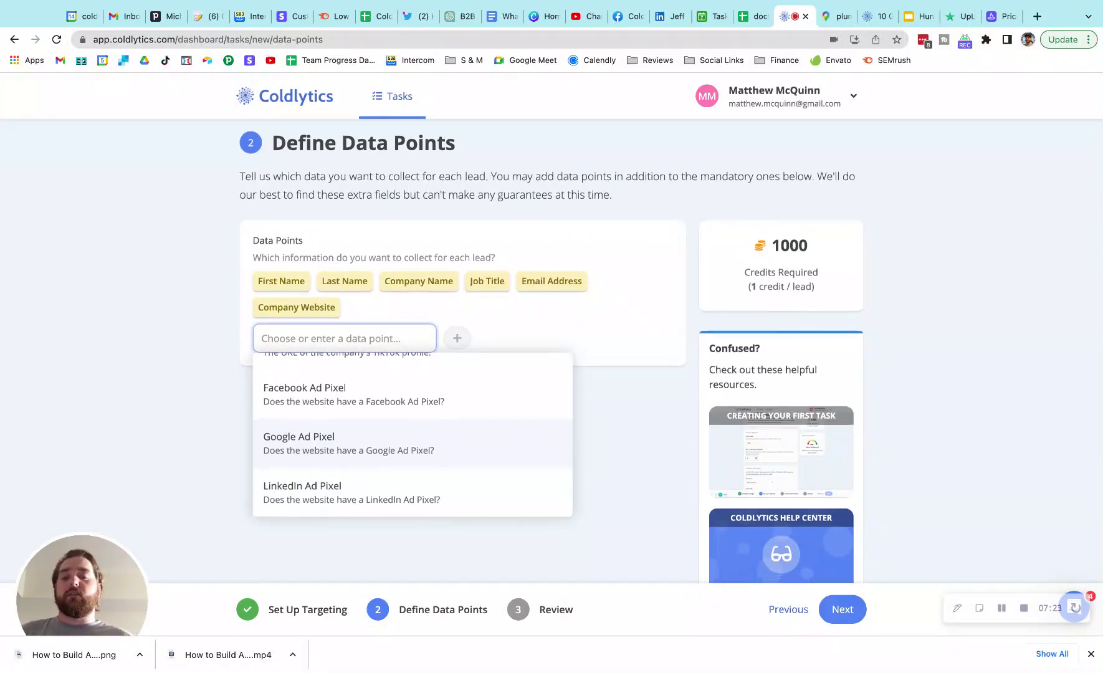
scroll(413, 439, "down", 3)
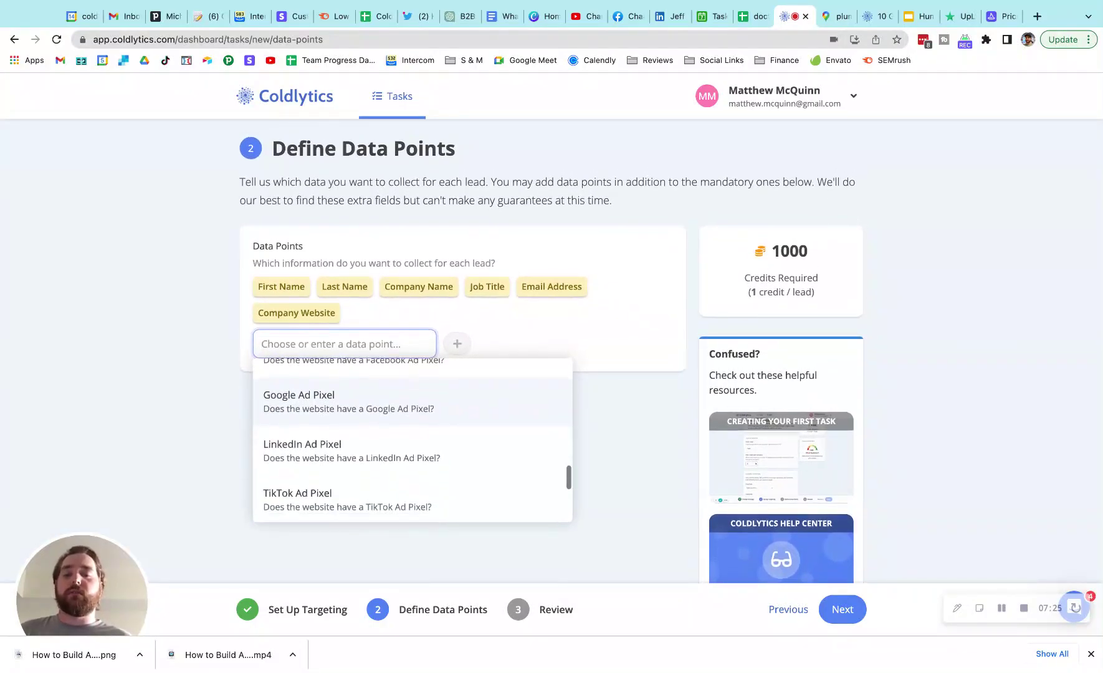
scroll(433, 428, "down", 3)
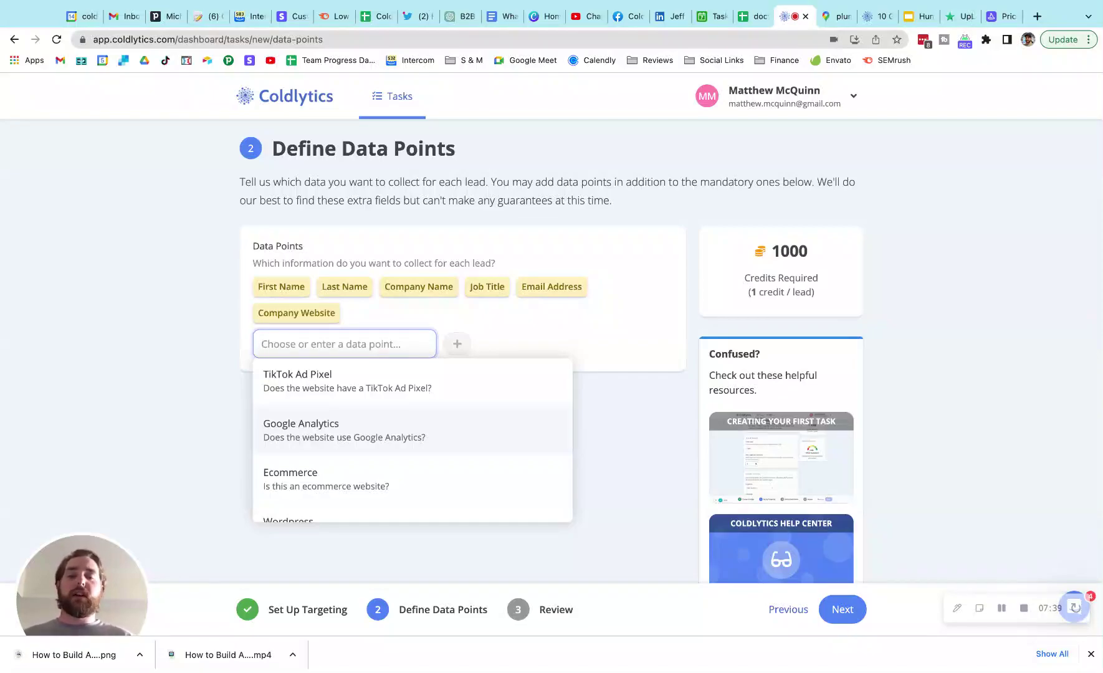
scroll(451, 446, "down", 2)
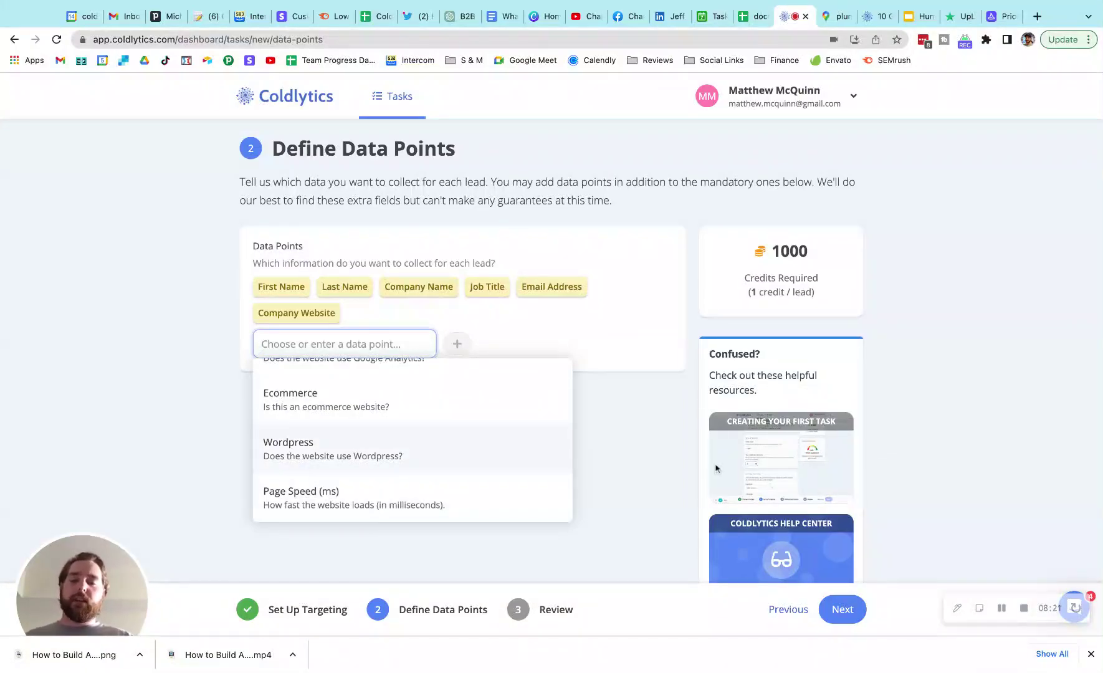
Proceed to the task review with only the mandatory data points and start filling in the task name.
left_click(848, 610)
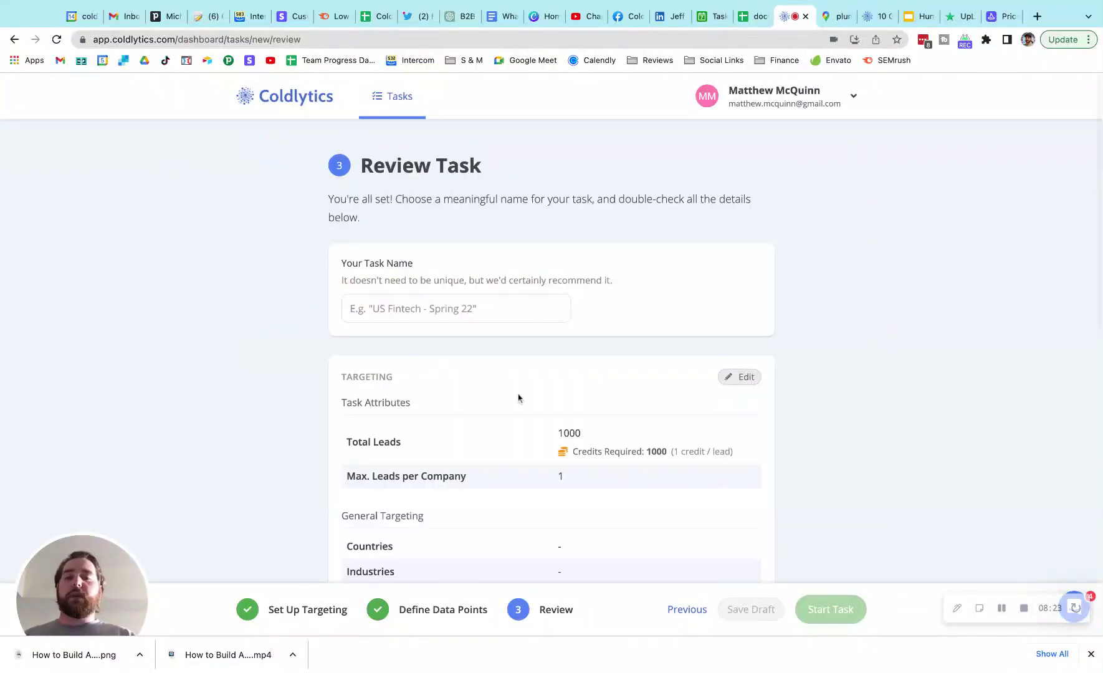
left_click(494, 310)
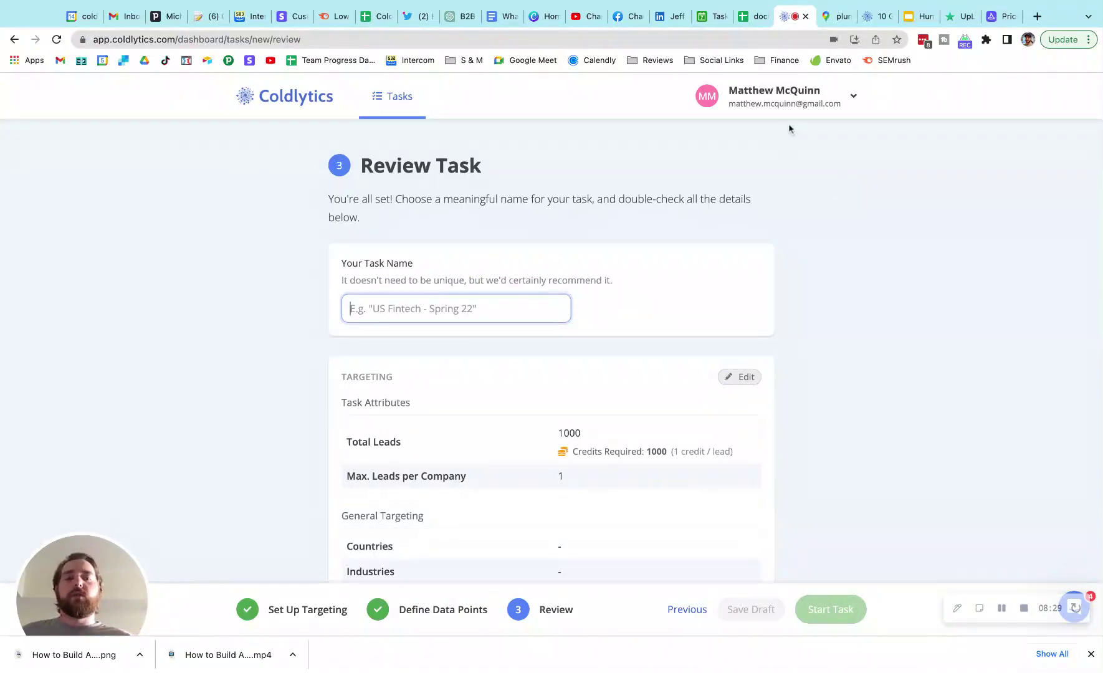
Check the notes and Google Maps link in the doctors sample spreadsheet, and return to the Coldlytics task review.
left_click(755, 24)
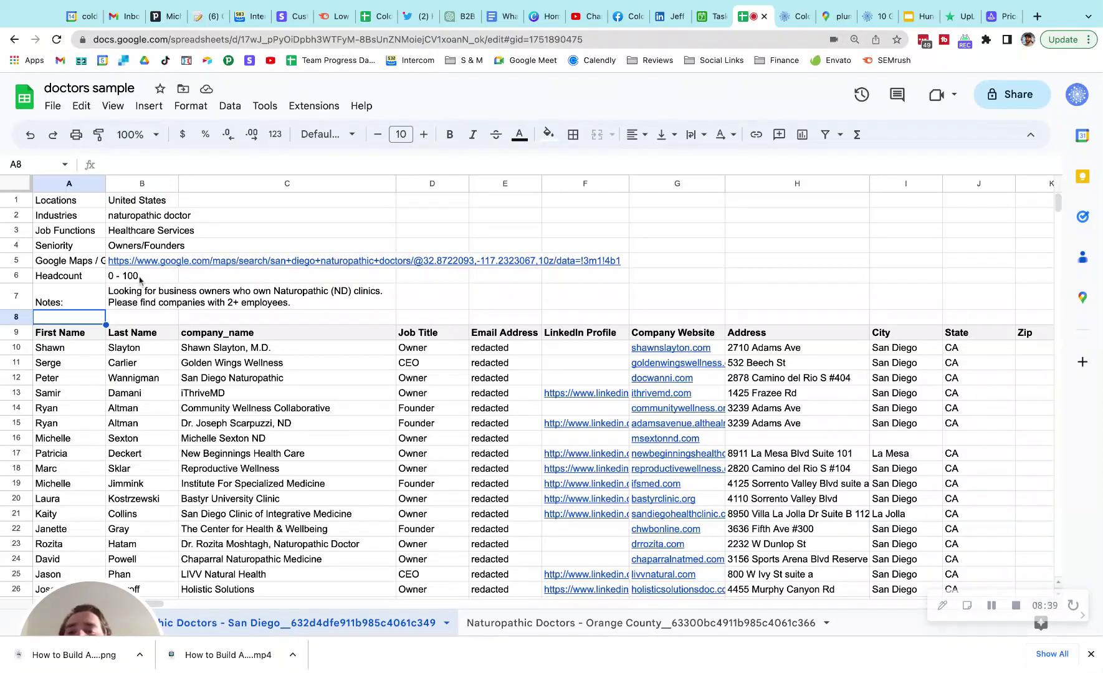
left_click(251, 304)
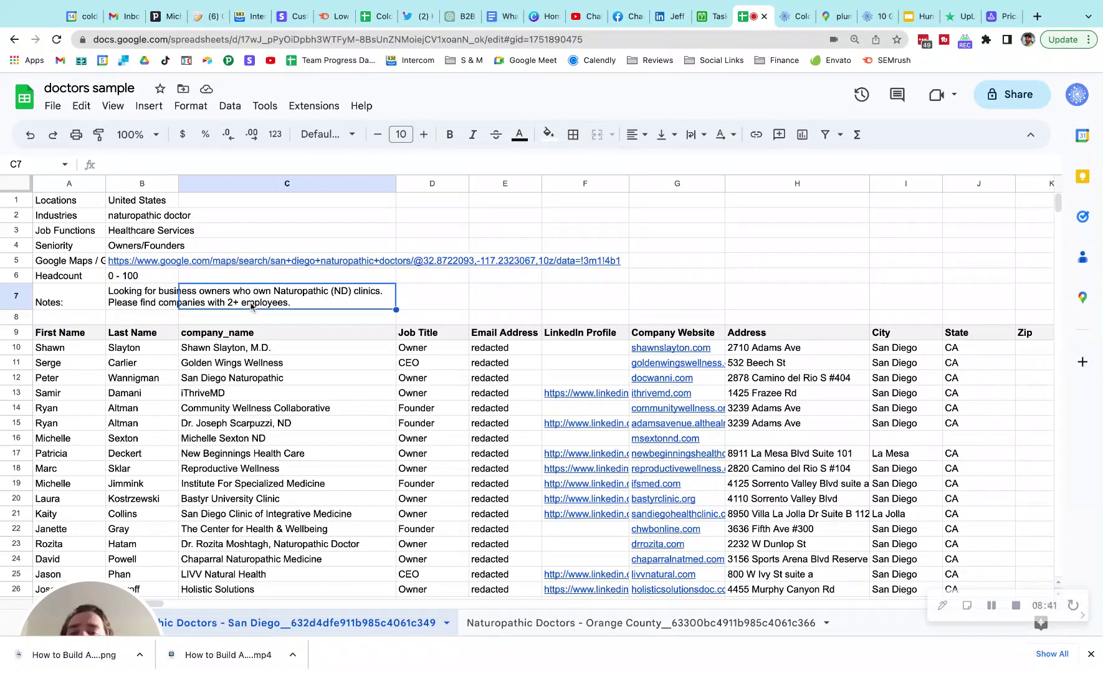
left_click(174, 306)
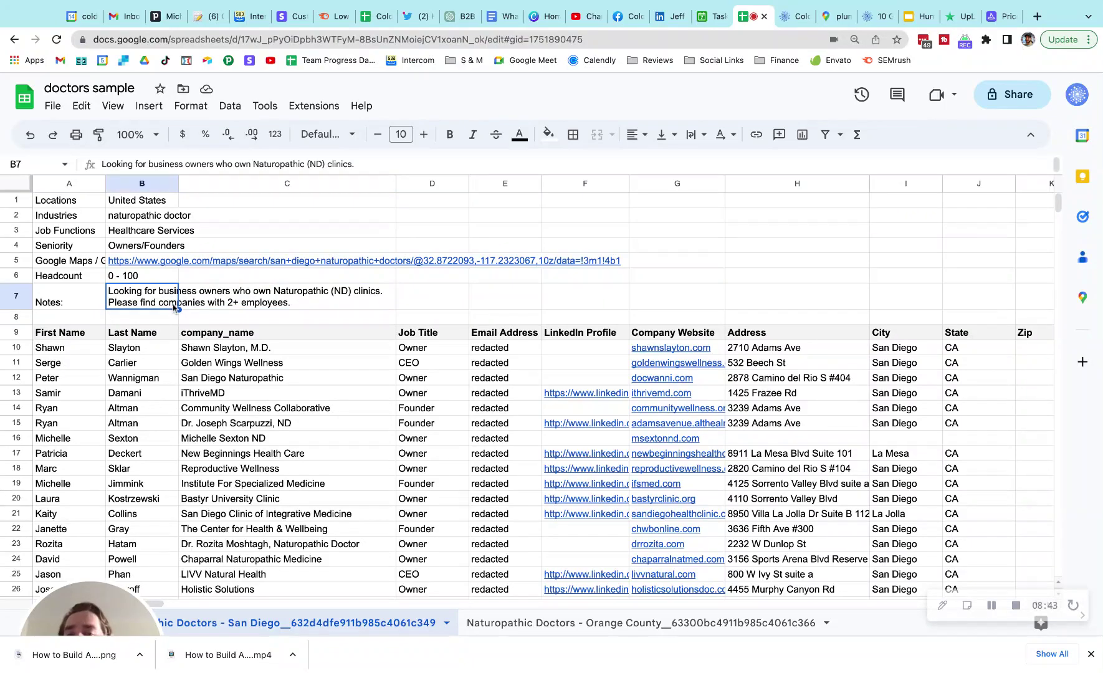
left_click(163, 264)
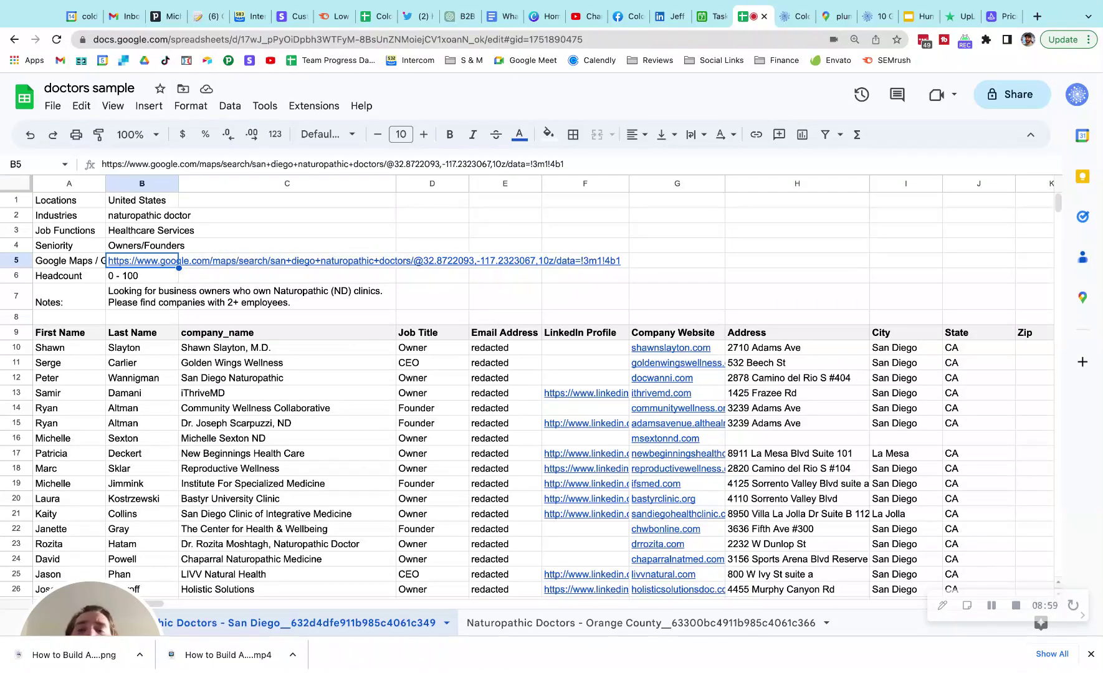
left_click(795, 17)
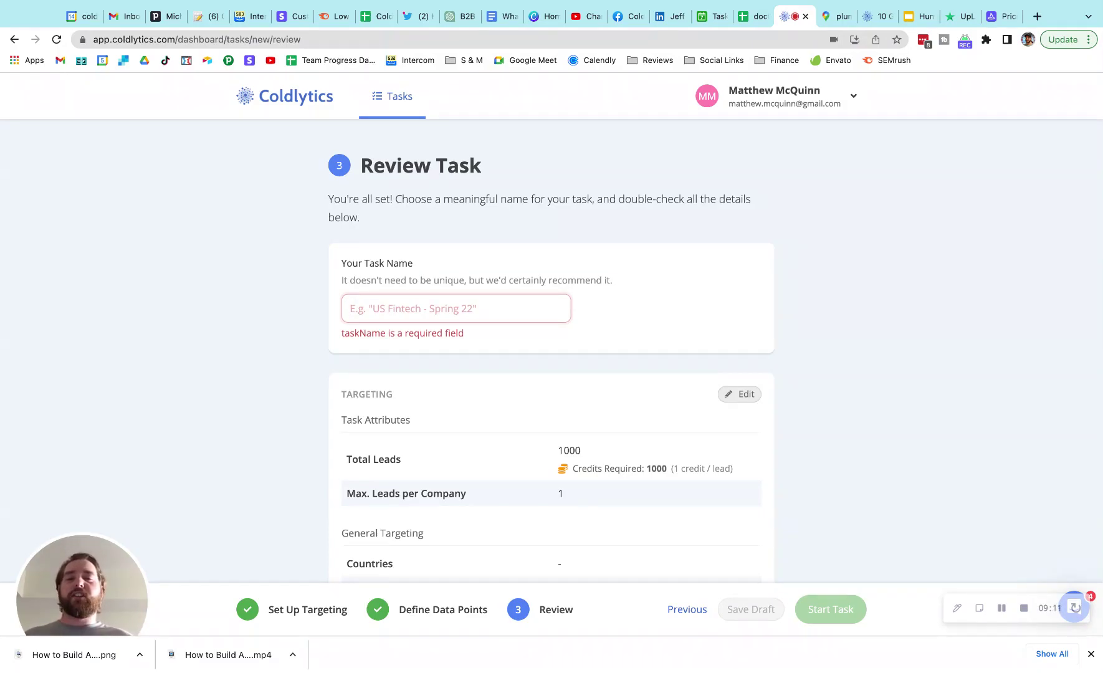
left_click(1025, 609)
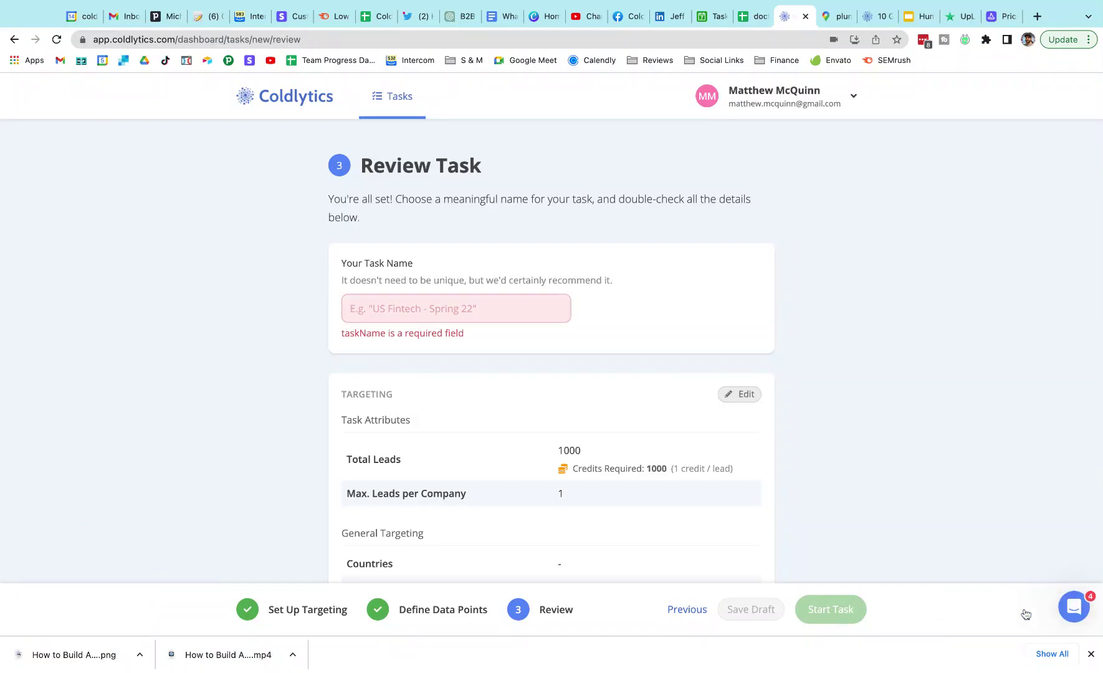